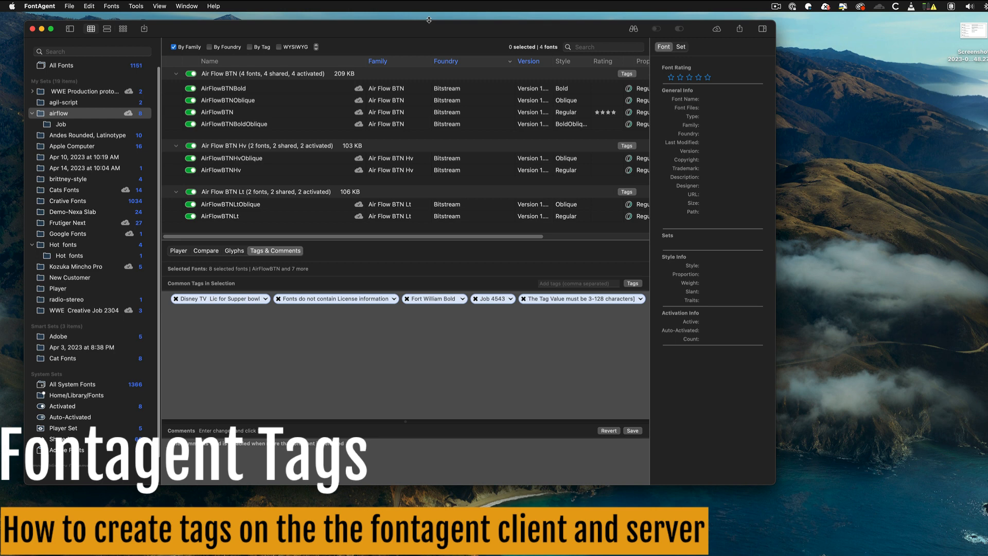
# Add the tag "Something here" to the selected fonts in the airflow set and check it in AirFlowBTNBold's tag list
pyautogui.click(549, 282)
pyautogui.write('Something here')
pyautogui.press('Return')
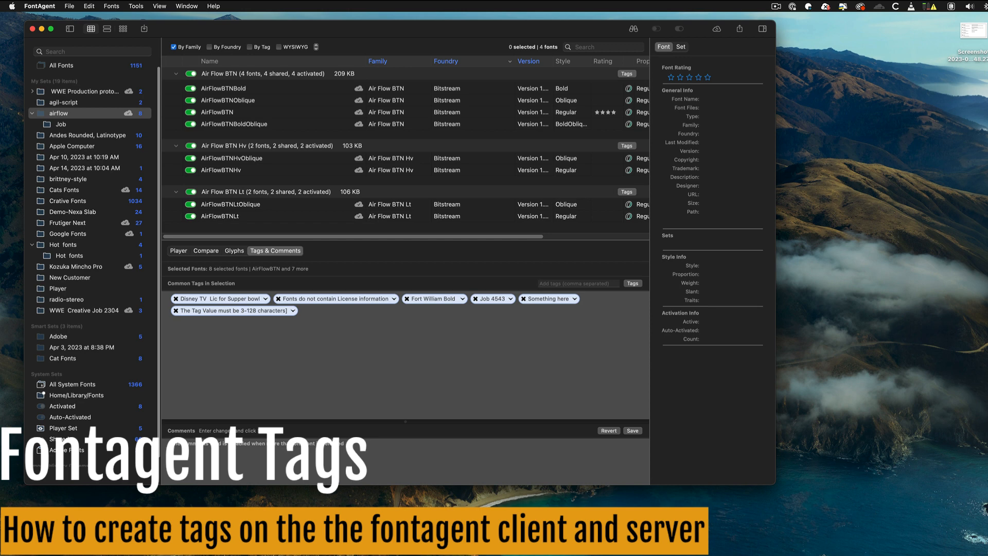
pyautogui.click(609, 48)
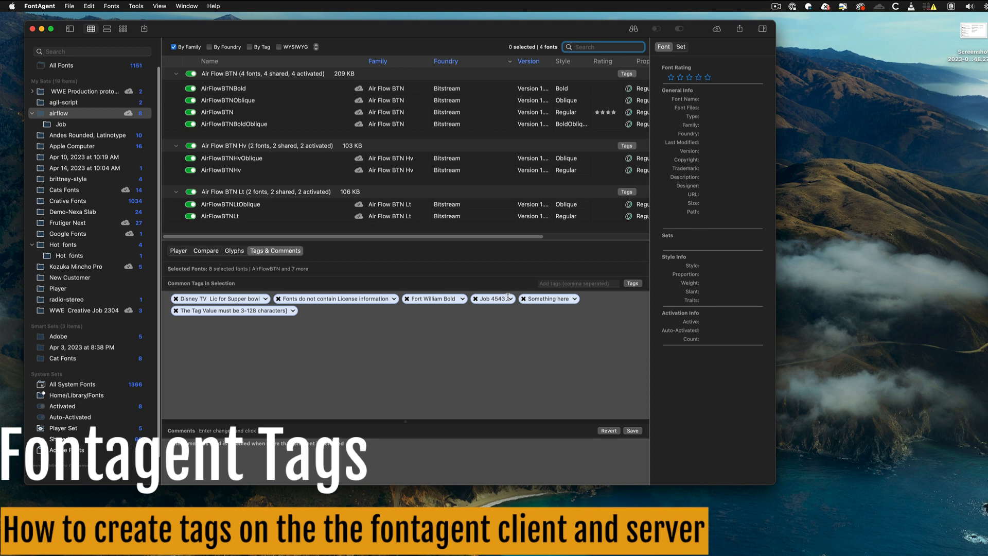
pyautogui.click(343, 90)
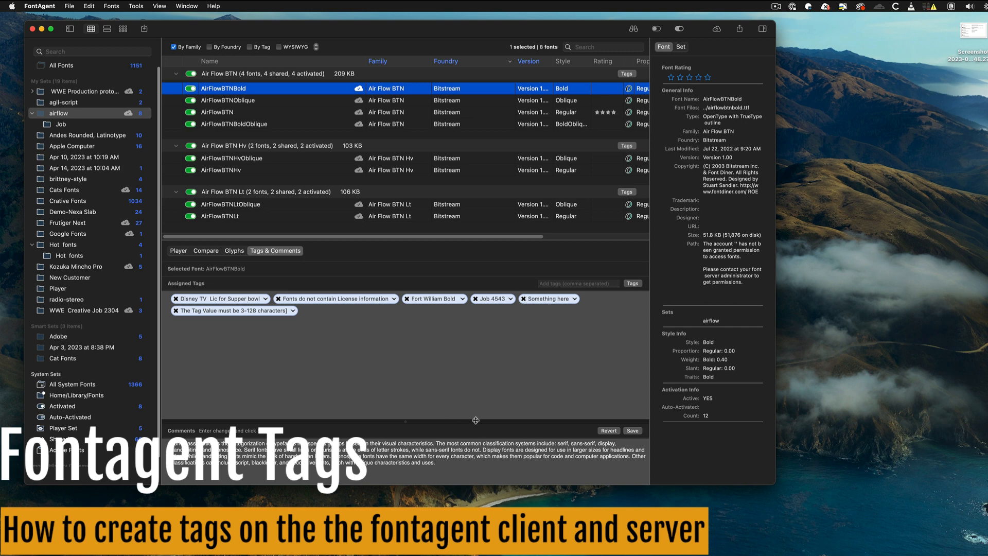
pyautogui.click(633, 283)
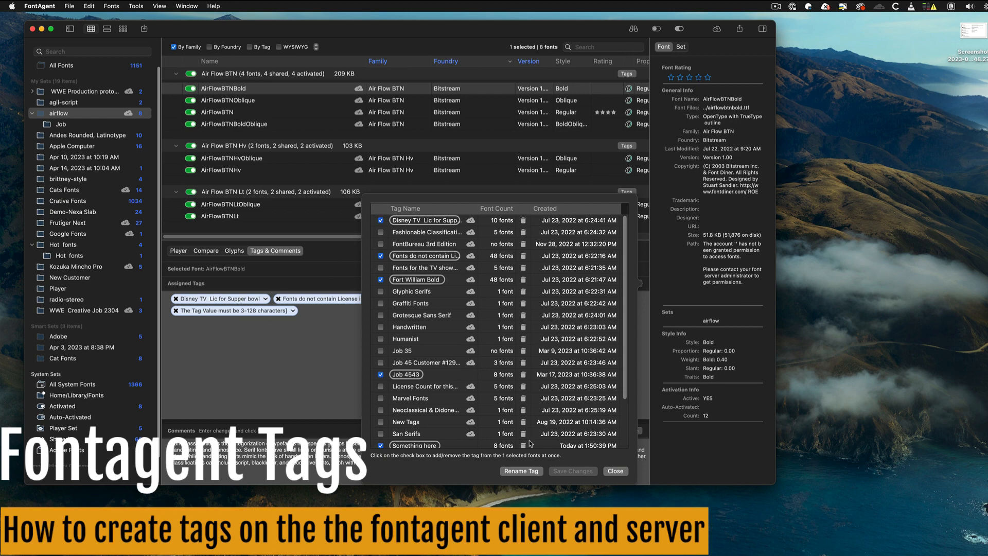
pyautogui.click(616, 471)
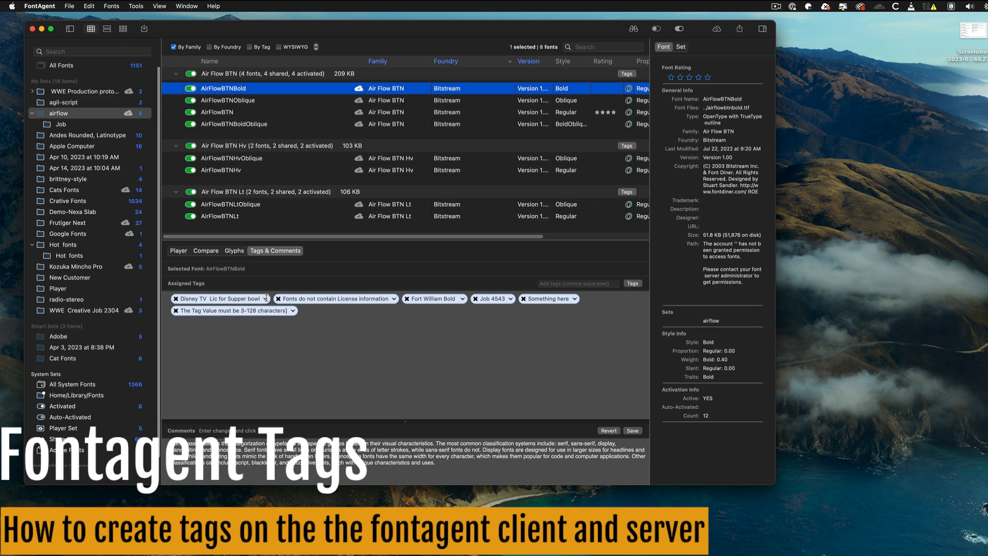
# Assign the existing "Job 35" tag to the AzureBold font in the Crative Fonts set and save the change
pyautogui.click(236, 113)
pyautogui.click(126, 202)
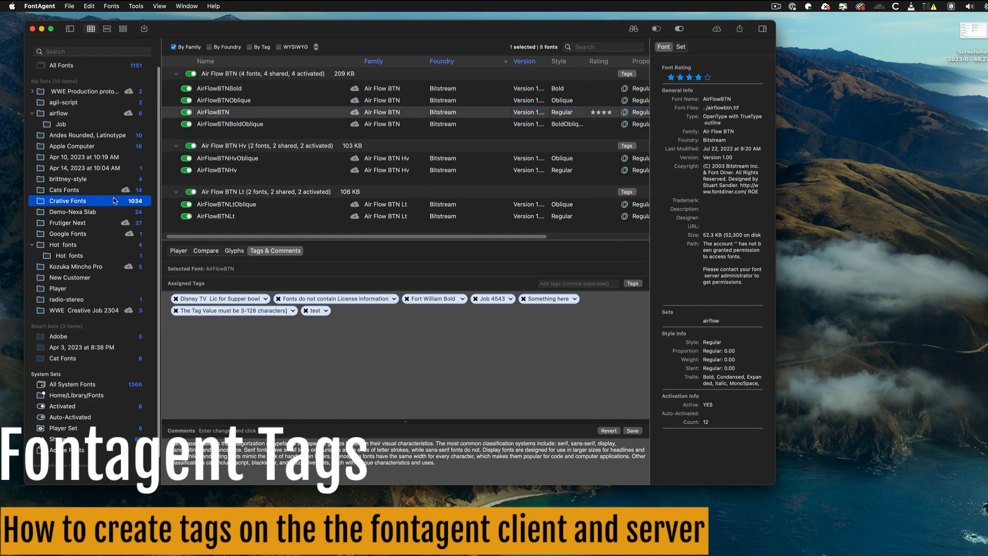
pyautogui.click(212, 206)
pyautogui.click(177, 211)
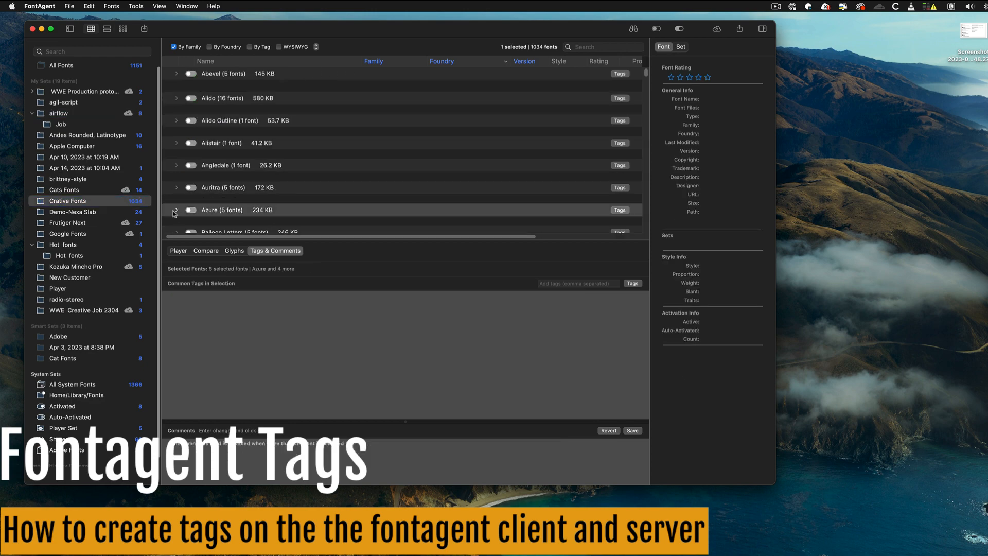
pyautogui.click(195, 221)
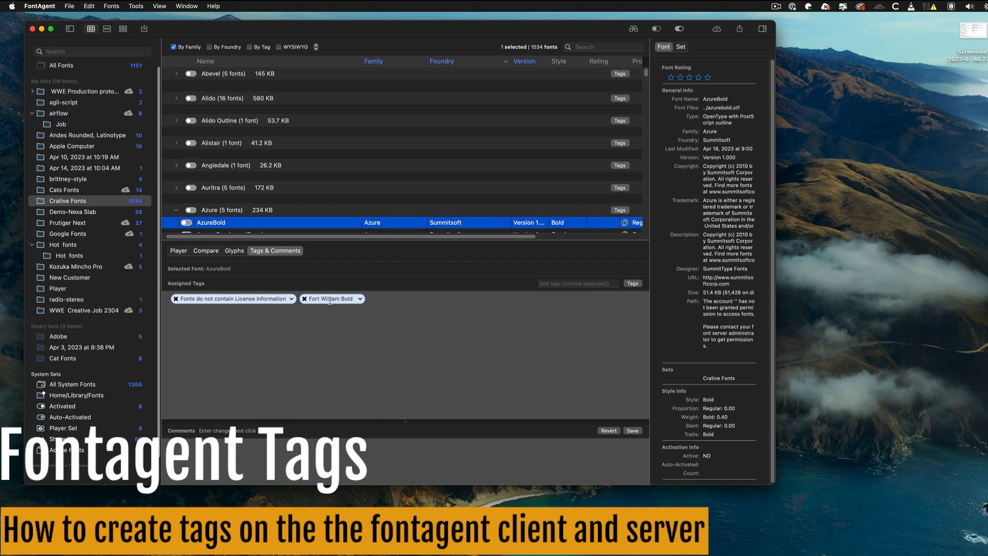
pyautogui.click(634, 284)
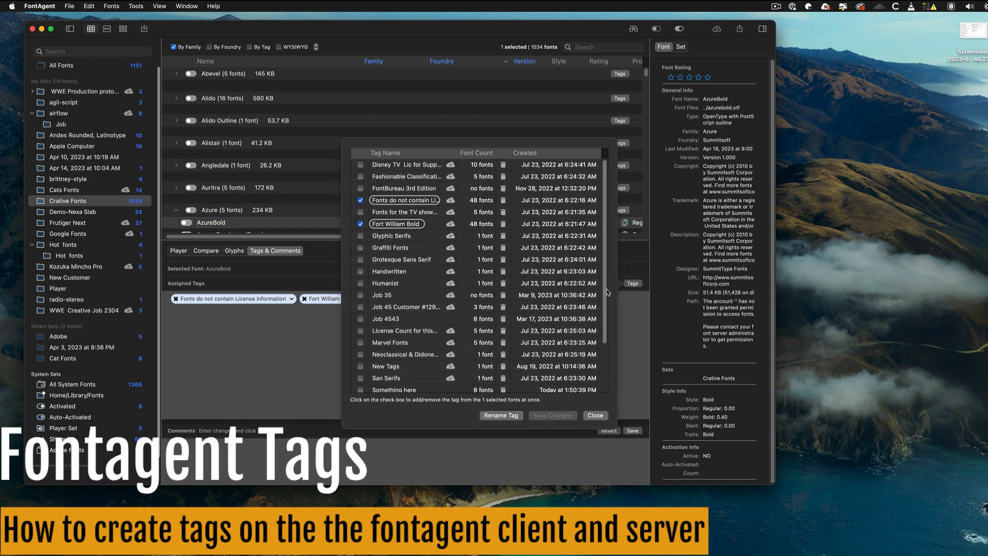
pyautogui.click(378, 298)
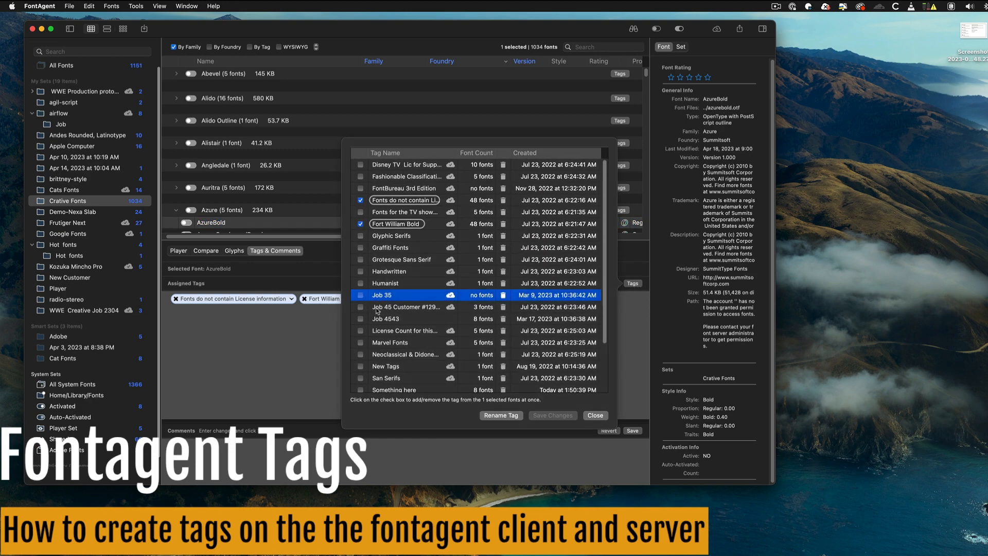
pyautogui.click(361, 295)
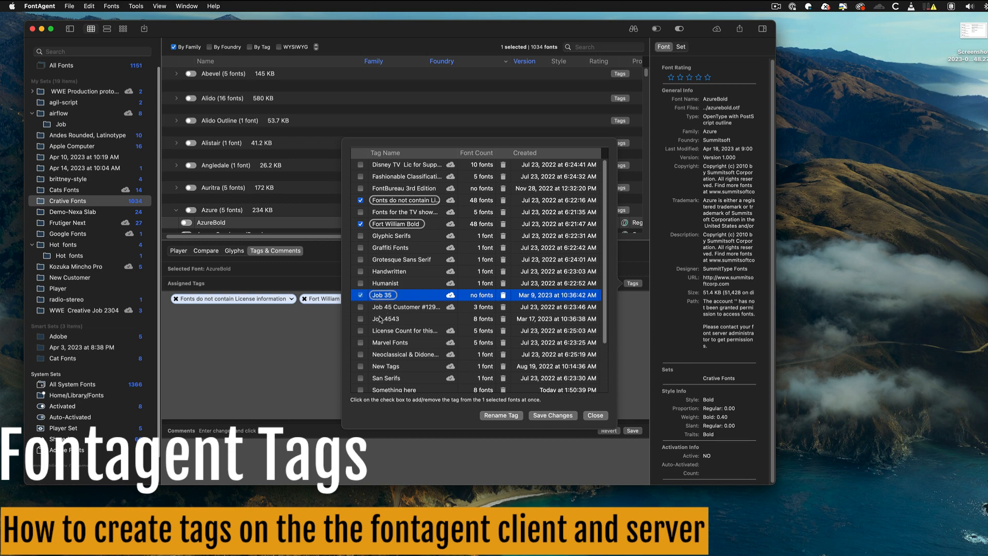
pyautogui.click(561, 417)
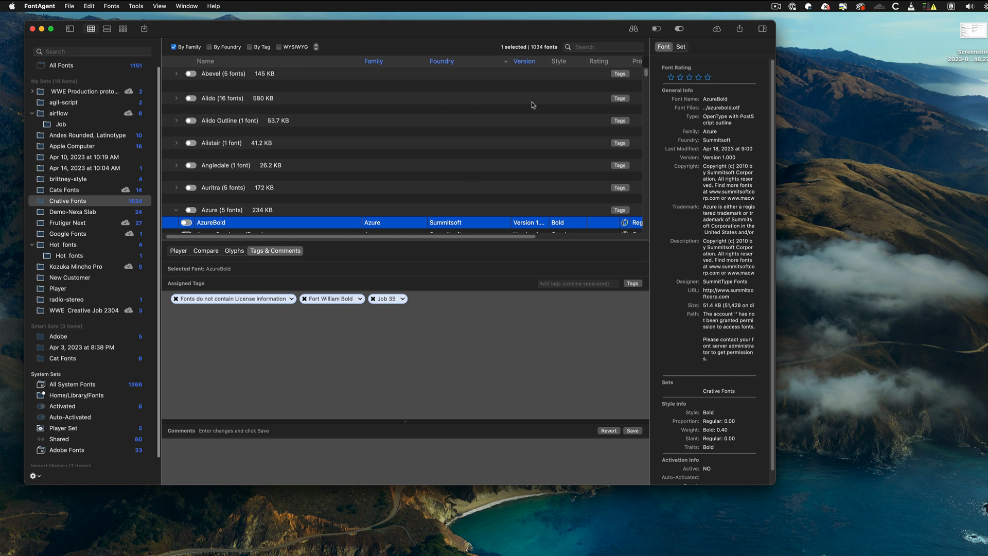
# Switch to Preview, view the typeface classification chart and the "JOB No" image over the font list, and close both
pyautogui.click(588, 47)
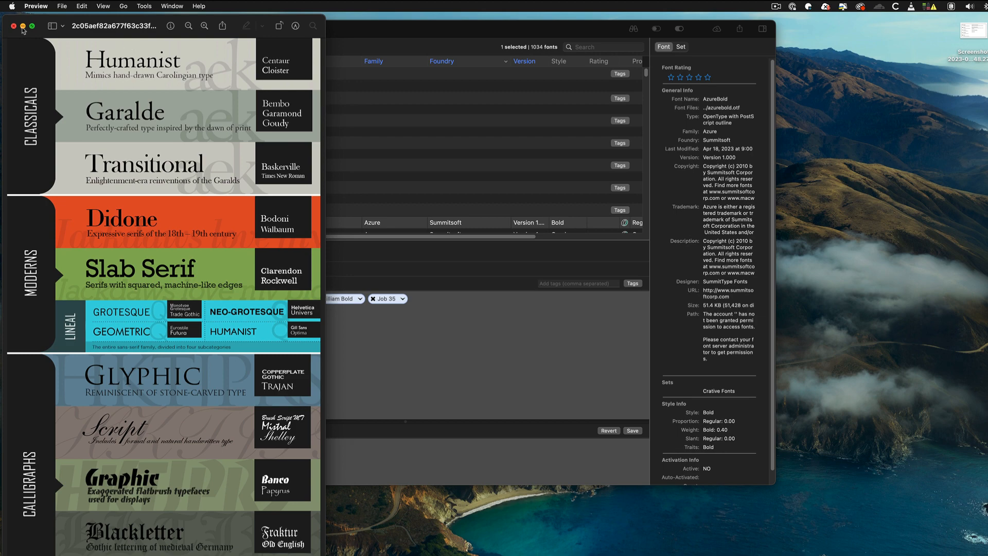
pyautogui.moveTo(28, 18); pyautogui.dragTo(345, 8)
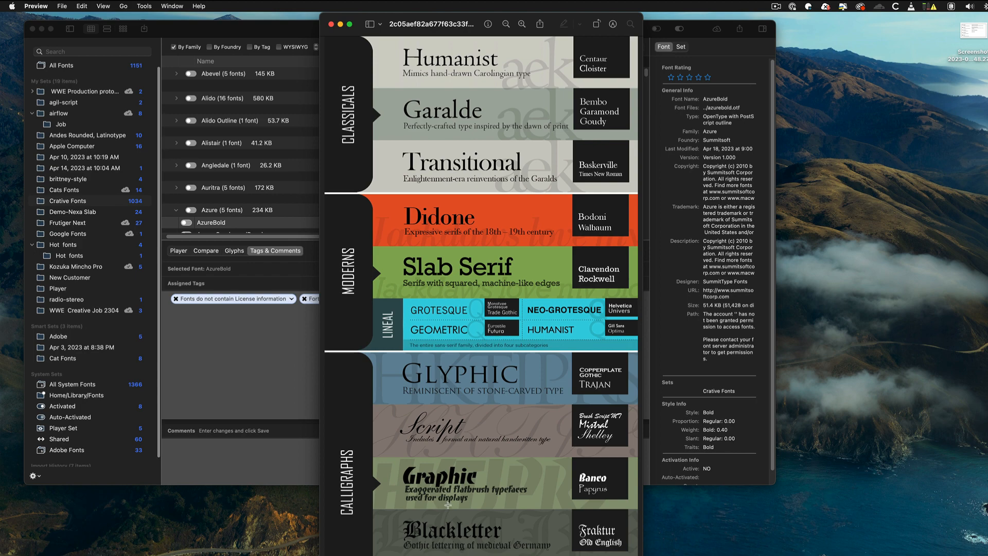
pyautogui.click(332, 24)
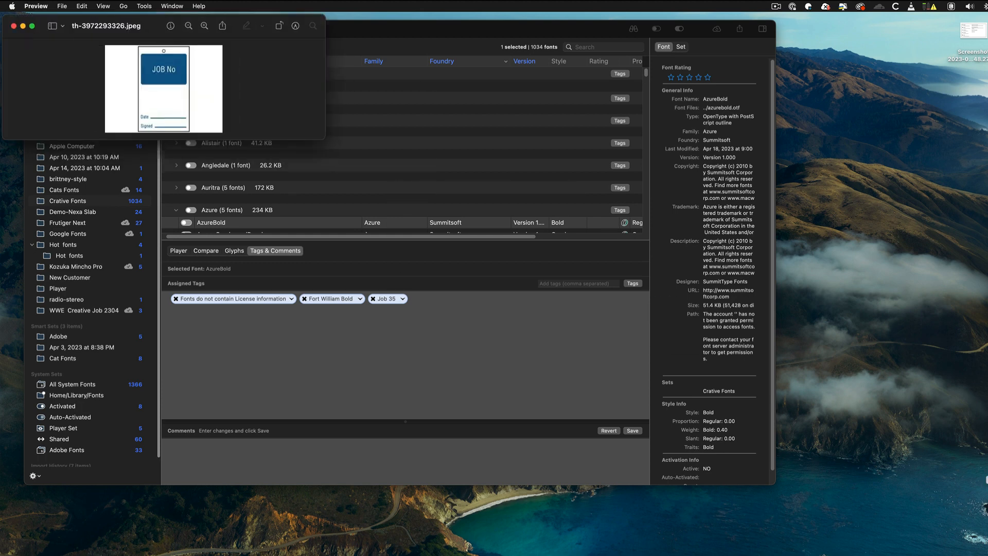
pyautogui.moveTo(242, 28); pyautogui.dragTo(523, 232)
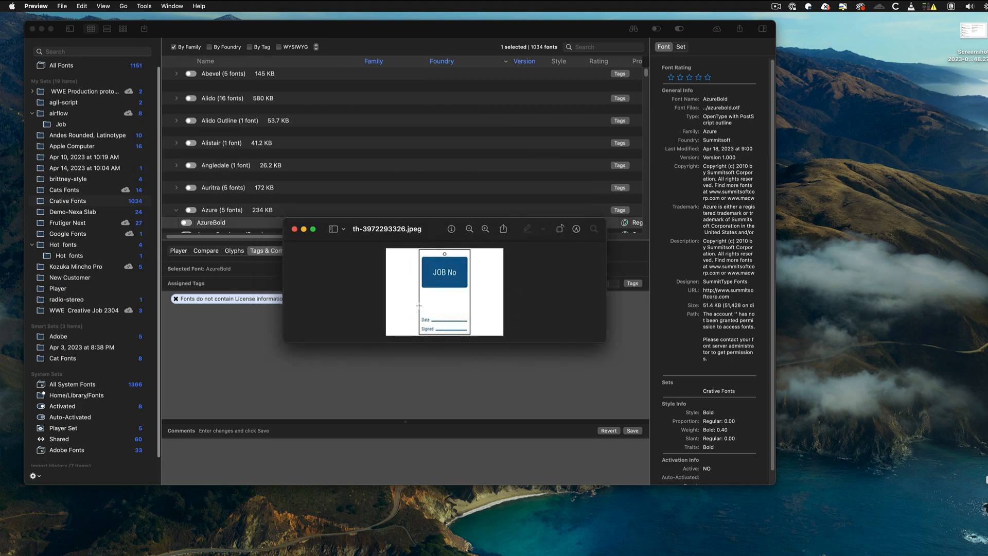
pyautogui.click(295, 229)
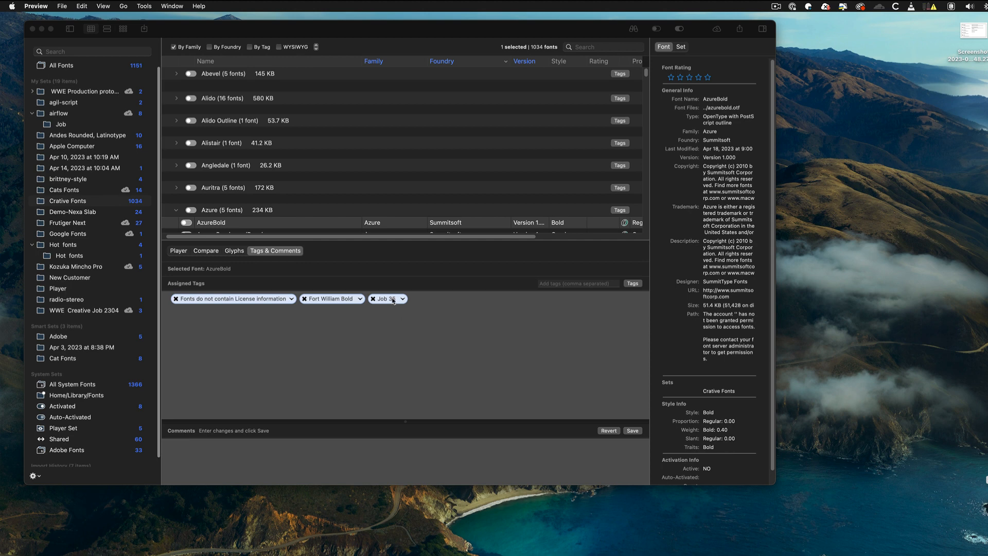
# Check AzureBold's assigned tags in the tag list, and add a new tag named "Some thing new" to the font
pyautogui.click(633, 283)
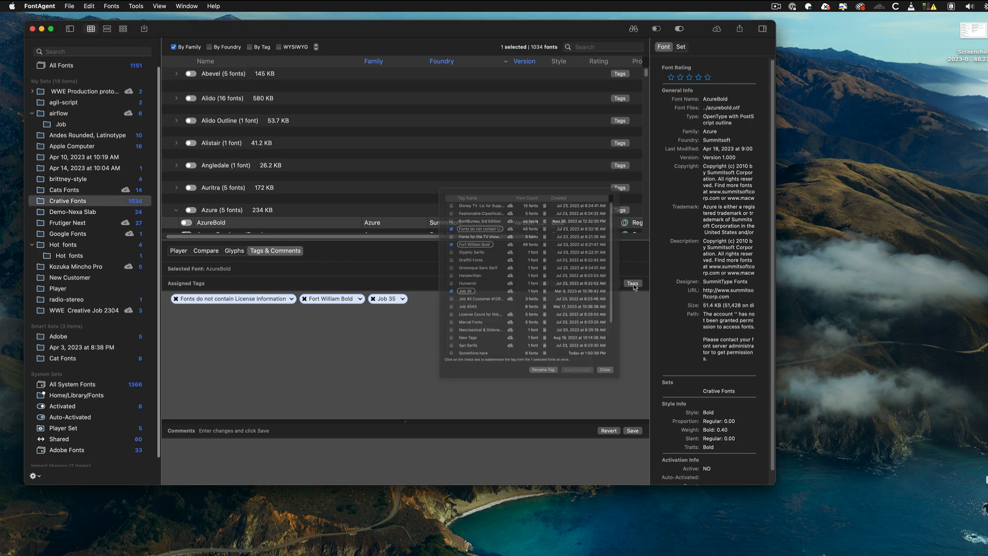
pyautogui.scroll(-3, 430, 211)
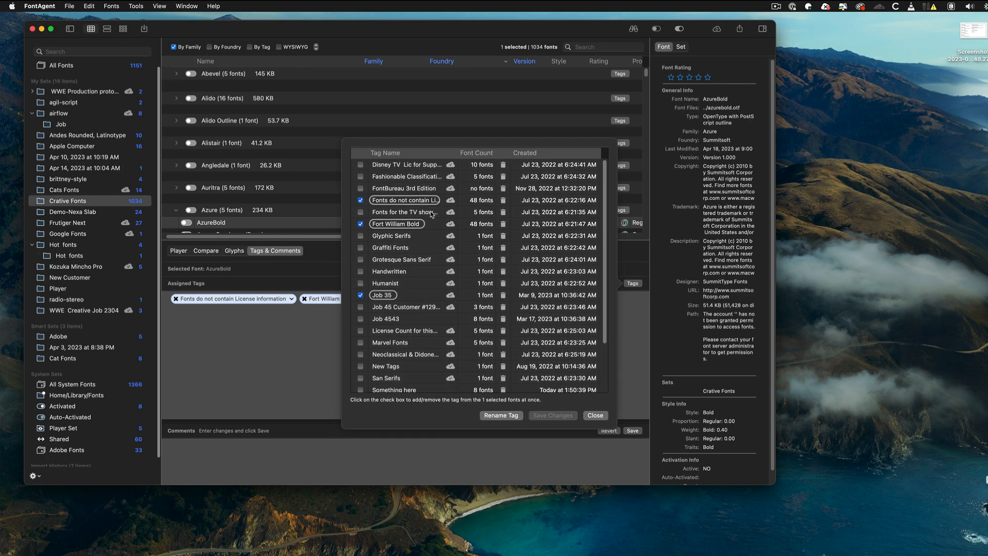
pyautogui.click(595, 416)
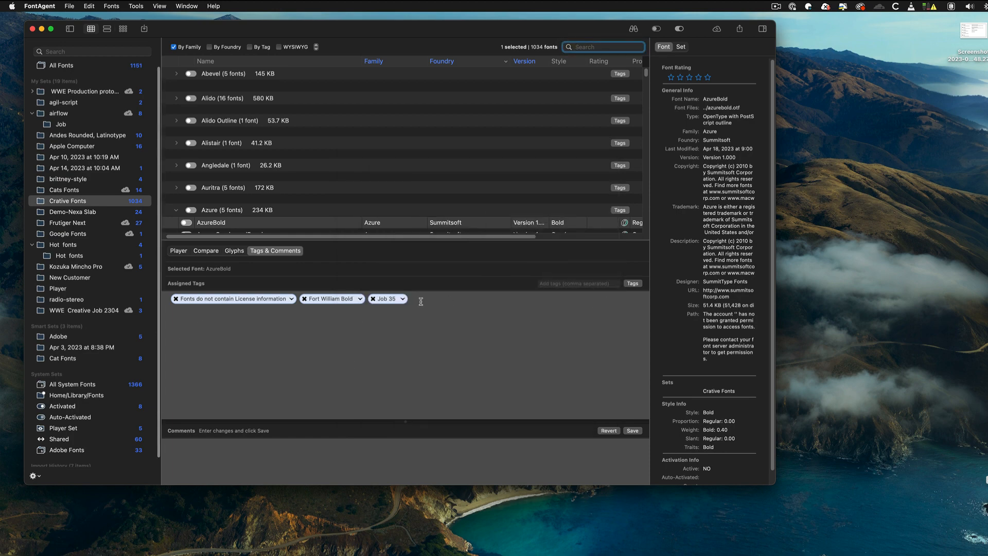
pyautogui.click(556, 283)
pyautogui.write('Some')
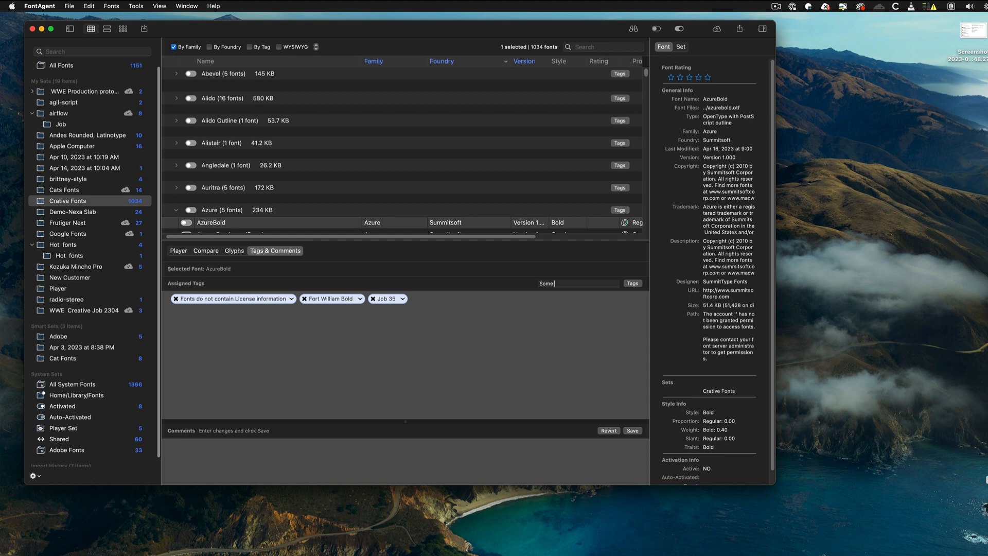
pyautogui.write(' thing new')
pyautogui.press('Return')
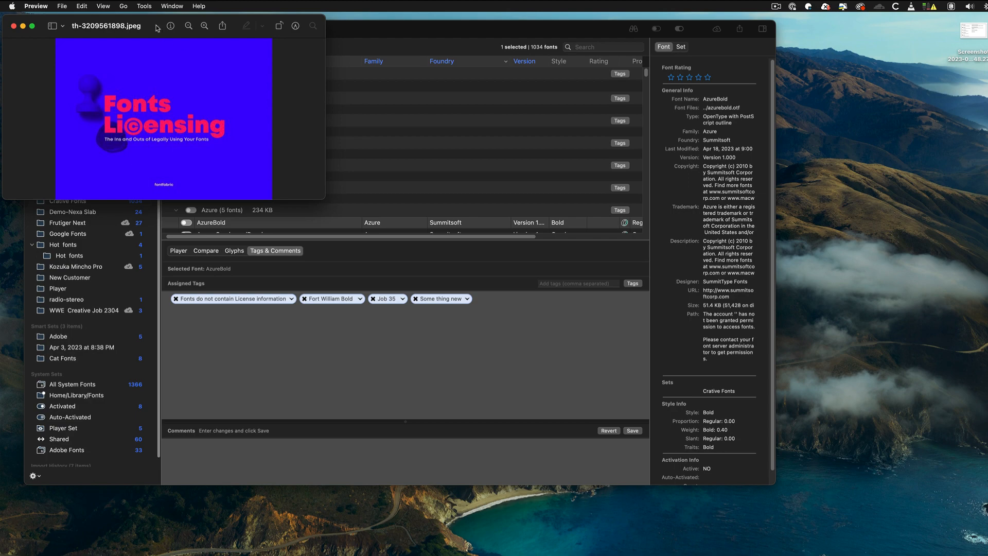
# View the Fonts Licensing and Serifs images in Preview, moving each over the font list and dismissing it
pyautogui.moveTo(158, 26); pyautogui.dragTo(621, 187)
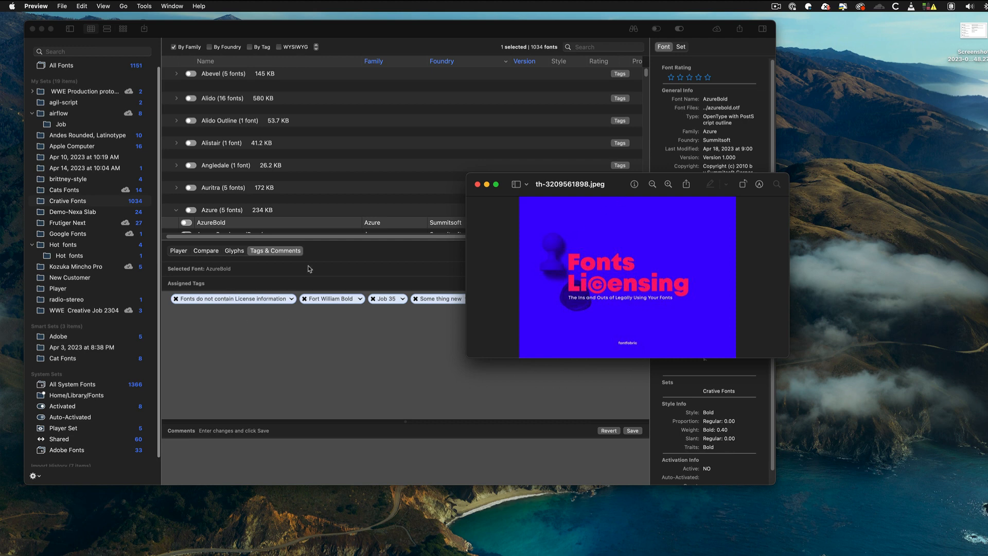
pyautogui.click(478, 185)
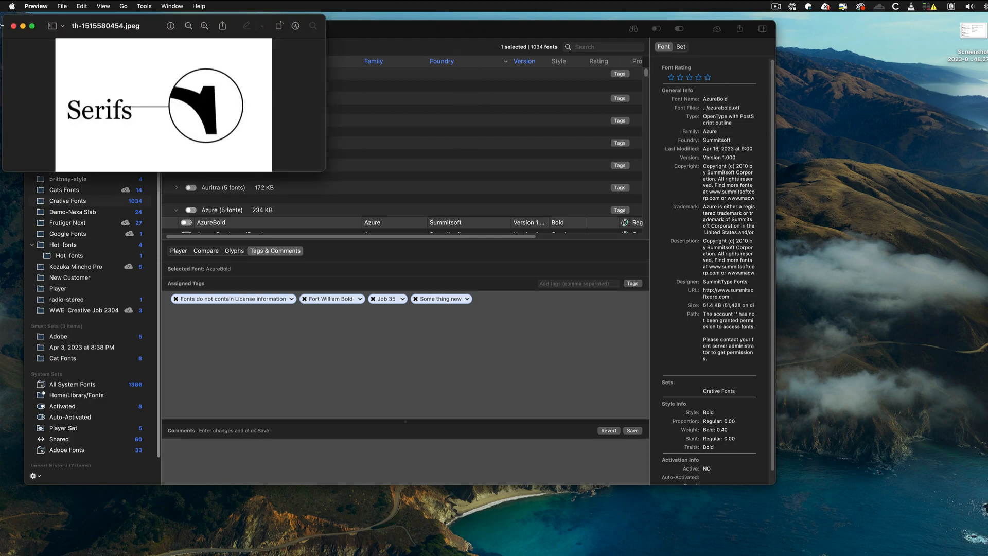
pyautogui.moveTo(103, 15); pyautogui.dragTo(444, 241)
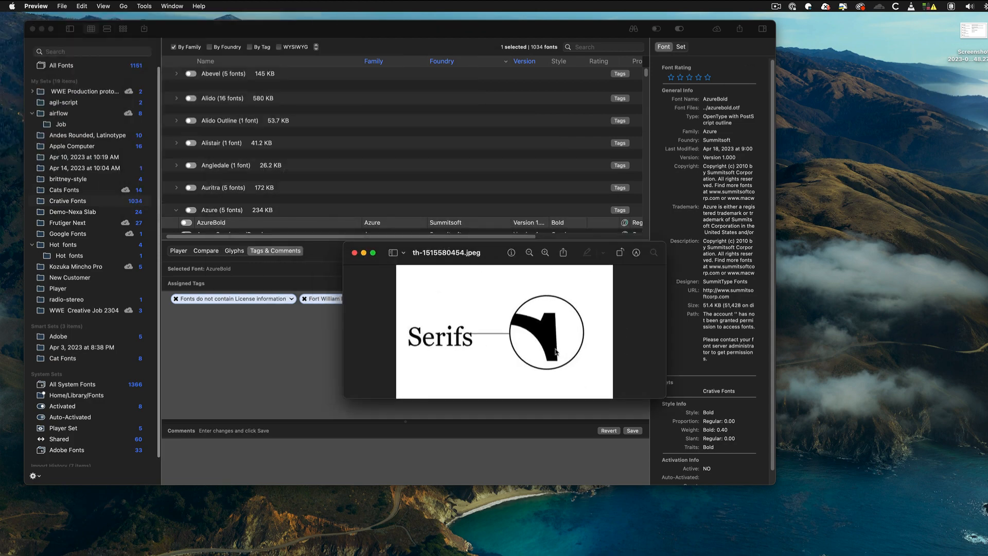
pyautogui.click(364, 252)
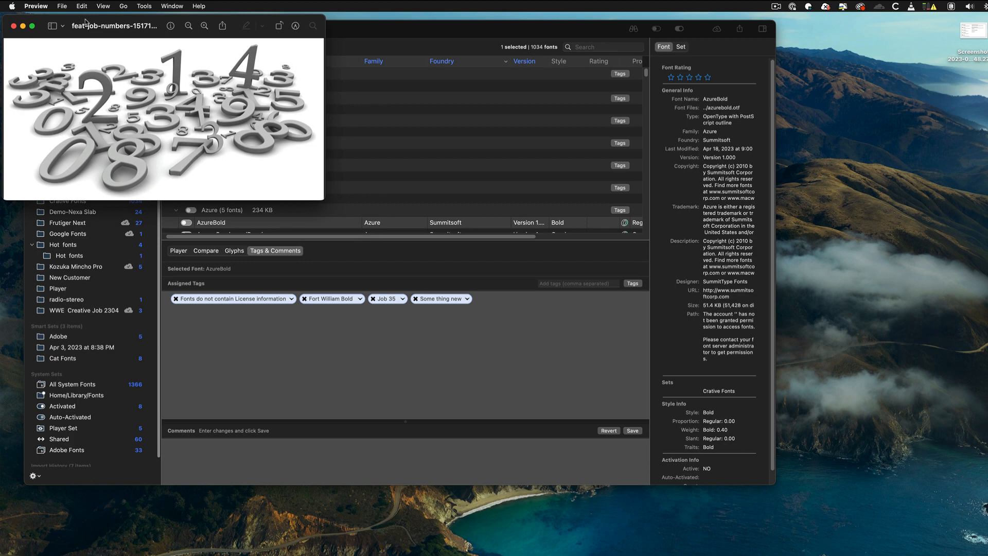
# Move the job numbers image aside, review AzureBold's tag list in FontAgent, and close the image
pyautogui.moveTo(84, 20); pyautogui.dragTo(639, 90)
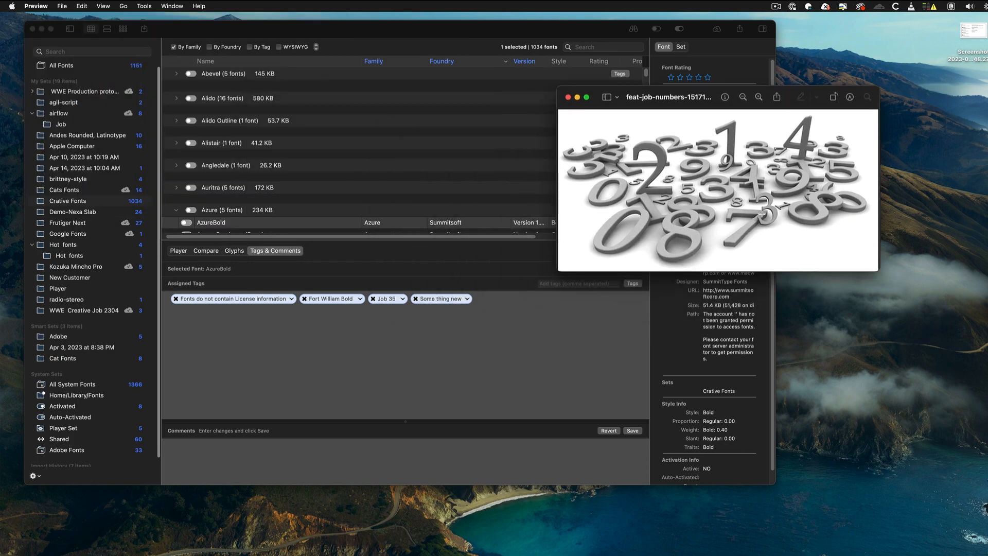
pyautogui.click(638, 284)
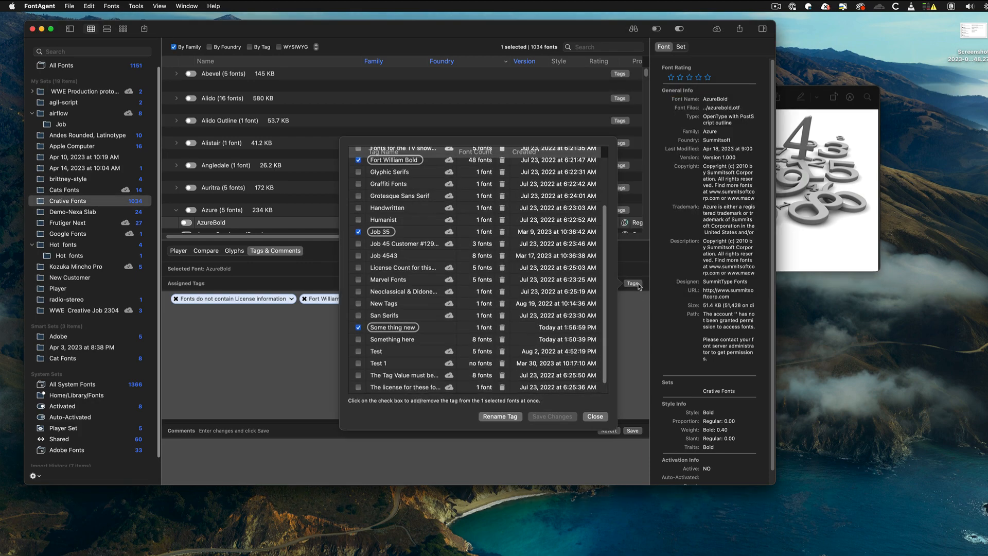
pyautogui.scroll(5, 462, 352)
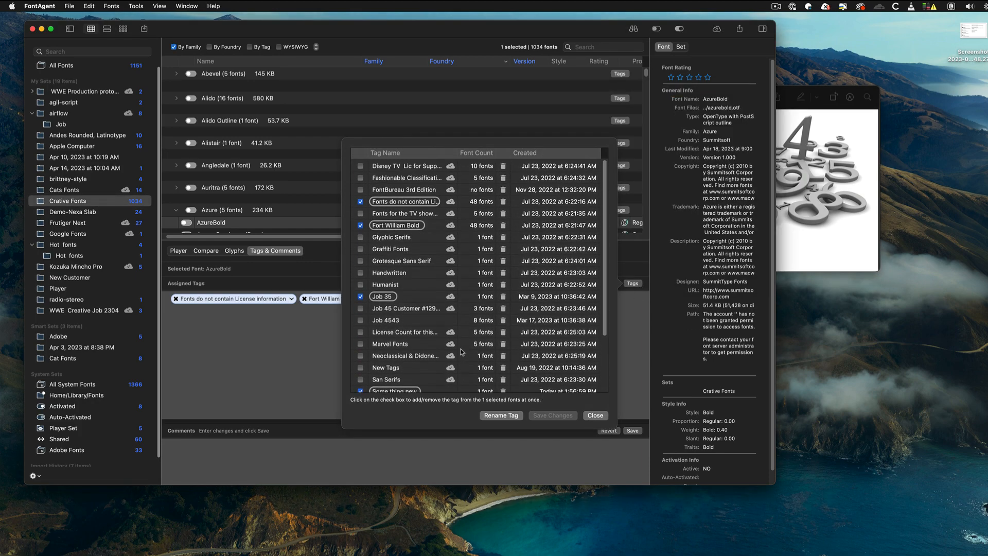
pyautogui.click(597, 415)
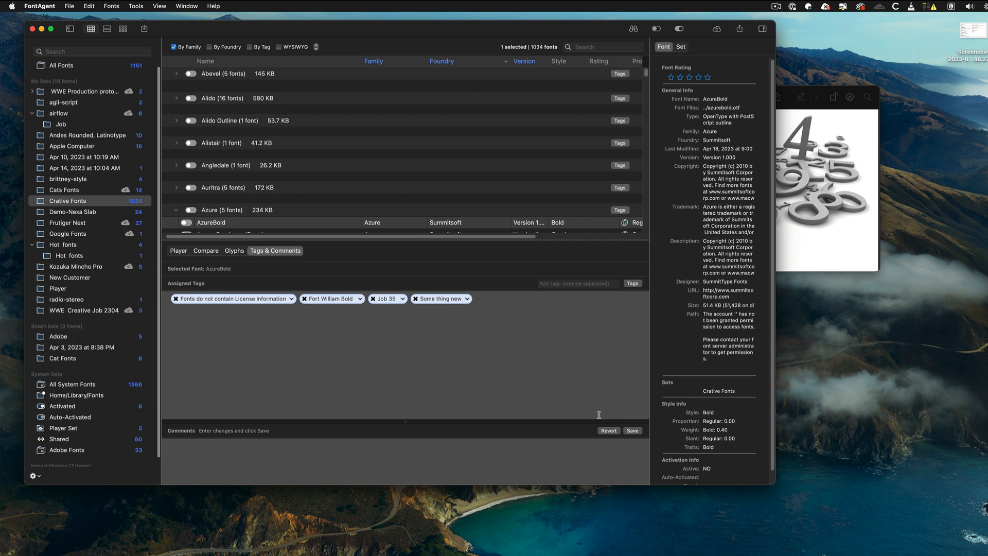
pyautogui.click(836, 118)
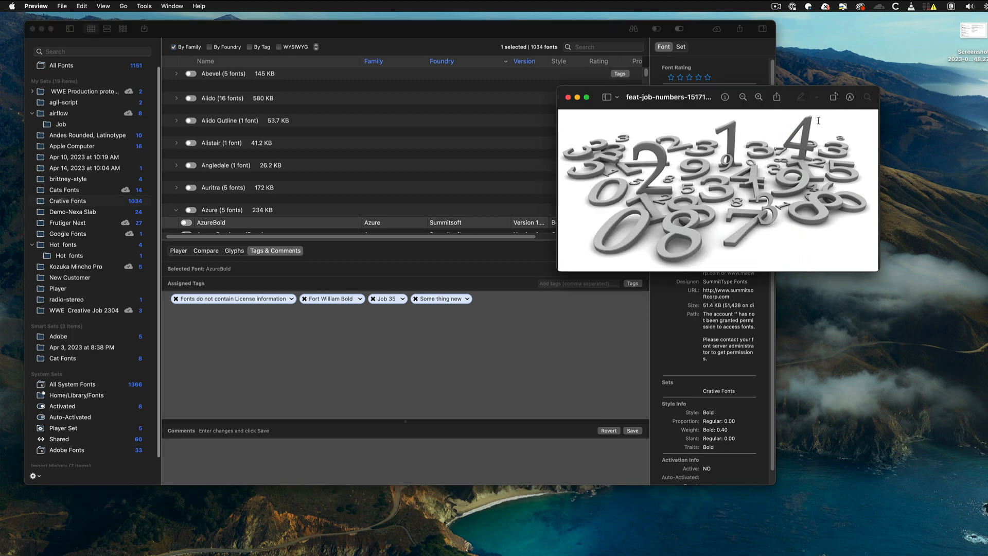
pyautogui.click(569, 98)
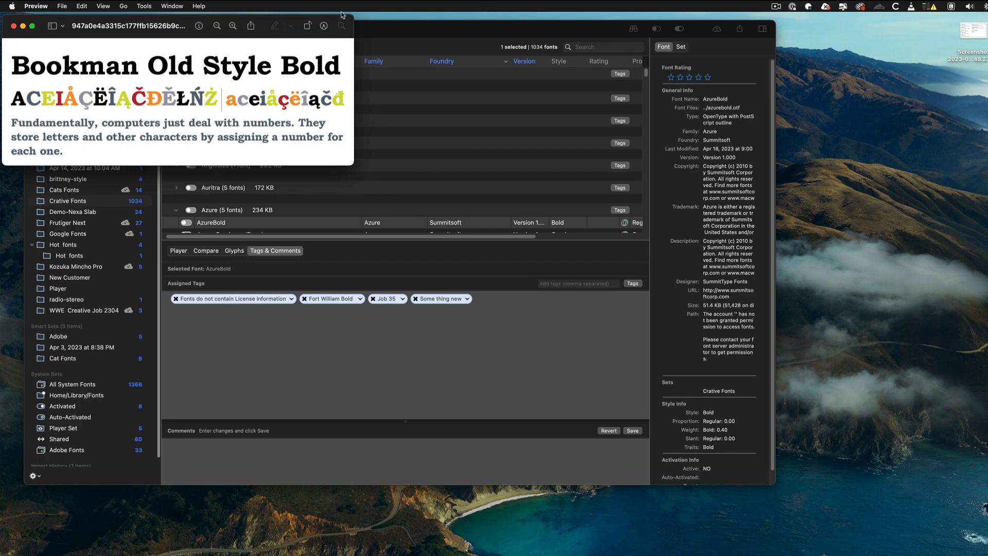
# View the Bookman Old Style Bold sample, close it, and bring the Periodic Table of Typefaces image over the font list
pyautogui.moveTo(335, 18); pyautogui.dragTo(723, 193)
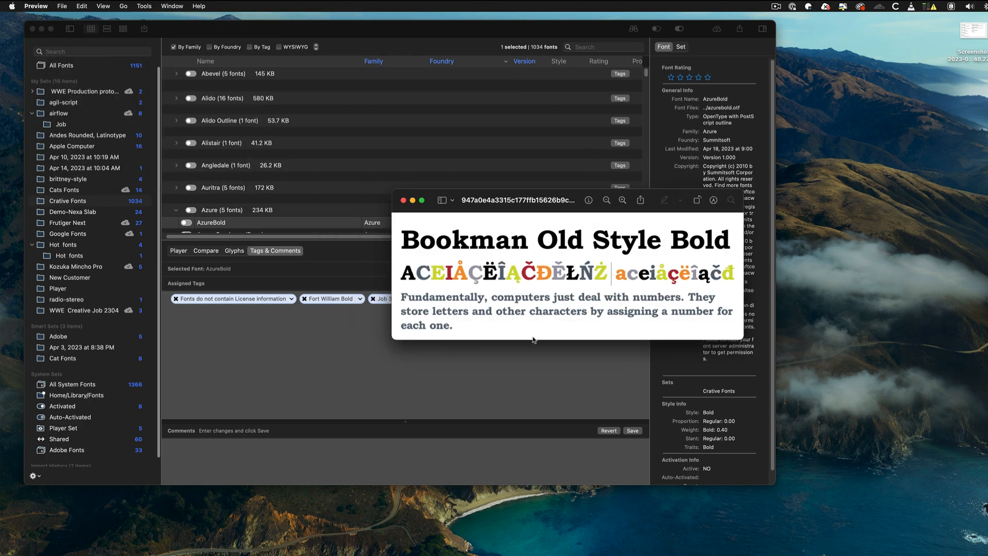
pyautogui.click(405, 202)
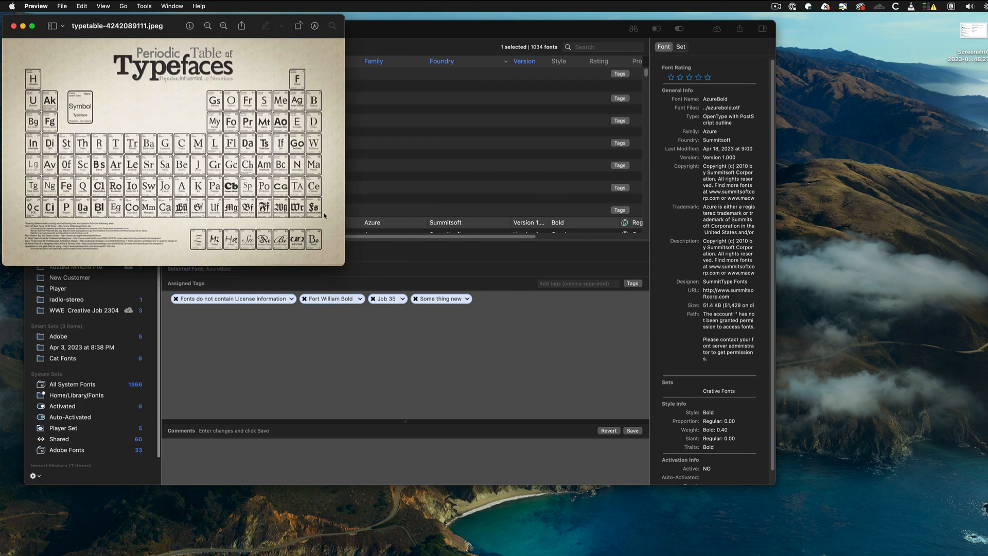
pyautogui.moveTo(166, 21); pyautogui.dragTo(329, 153)
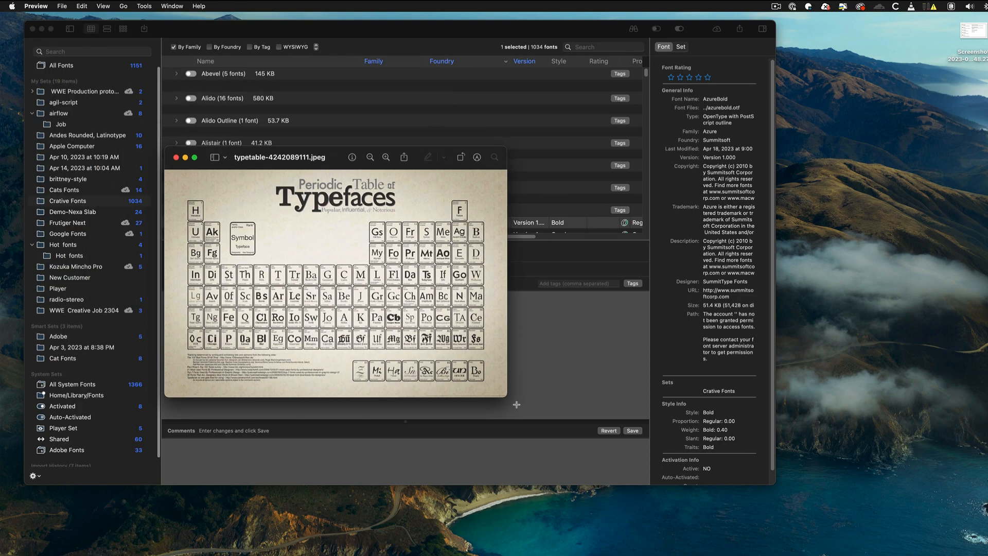
# Enlarge the Periodic Table of Typefaces image to examine its font classifications, and close it
pyautogui.moveTo(506, 396); pyautogui.dragTo(893, 555)
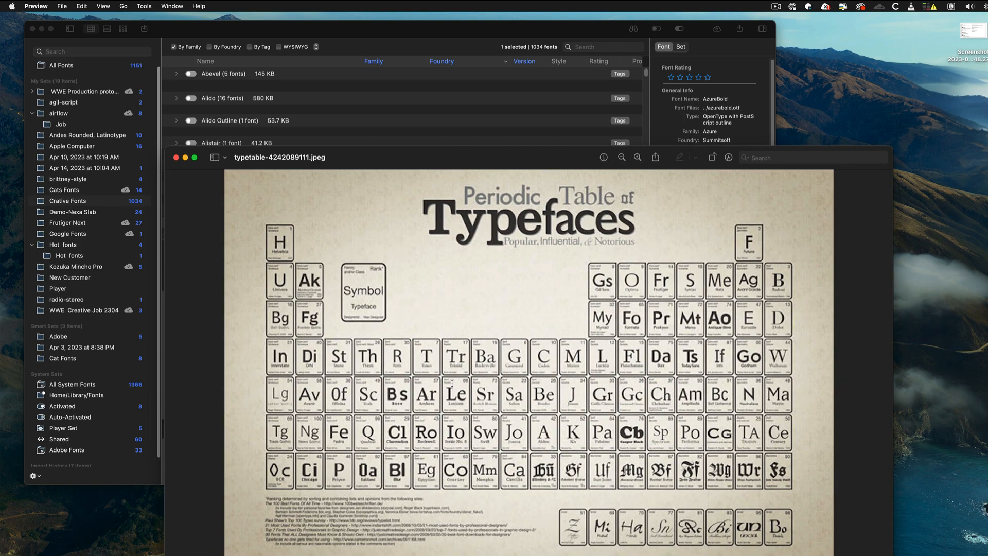
pyautogui.click(176, 158)
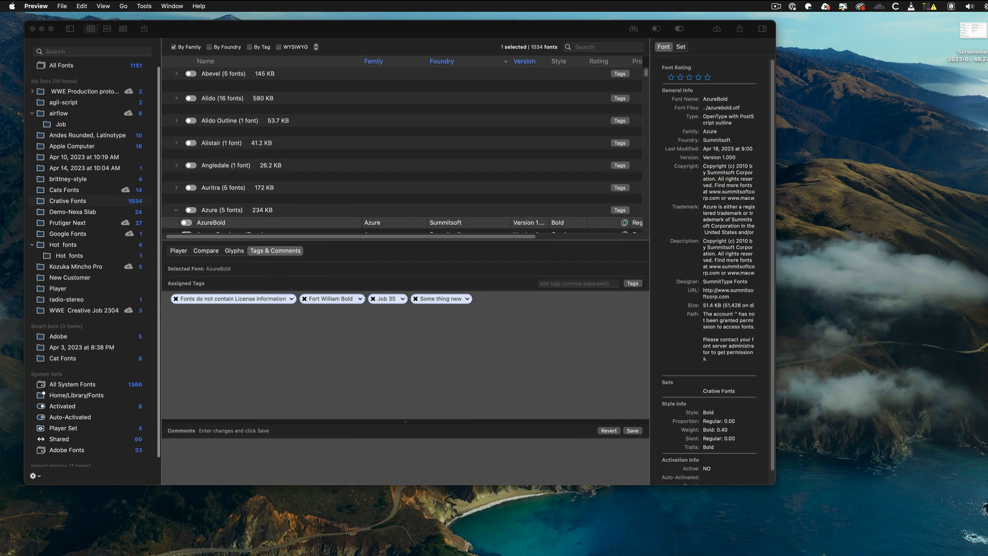
pyautogui.click(980, 249)
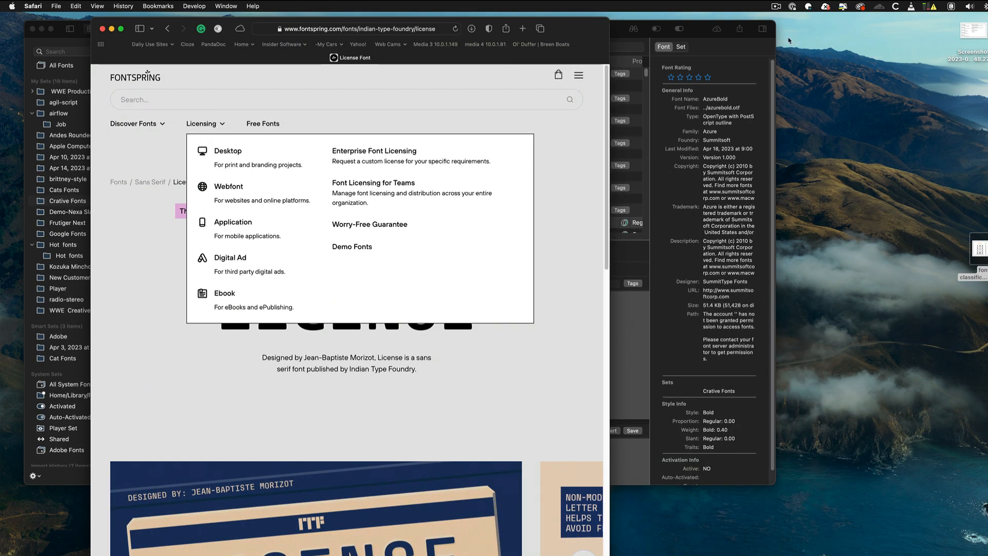
pyautogui.click(776, 6)
pyautogui.click(889, 146)
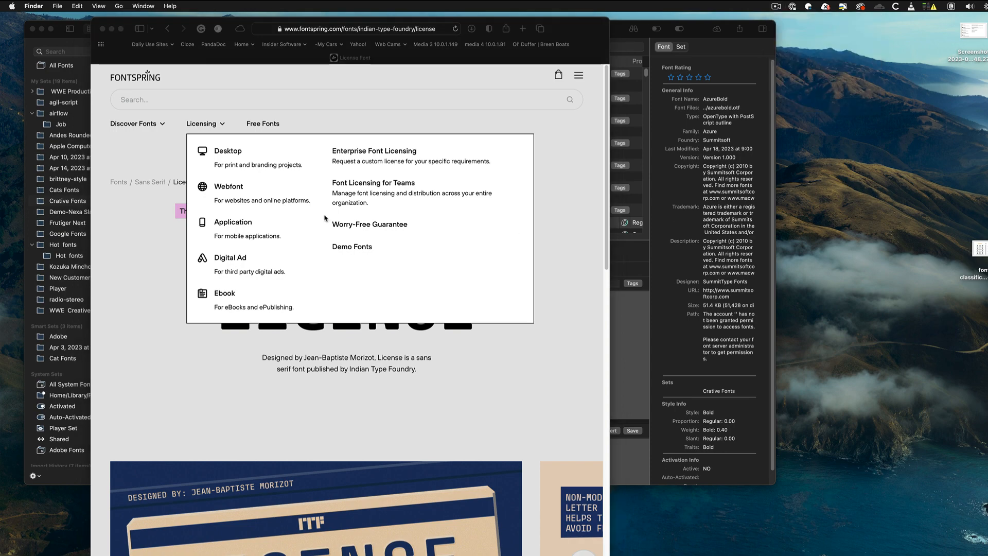
# Open the bookmarked Demo FontAgent Server in Safari and sign in with the saved email address and password
pyautogui.click(283, 44)
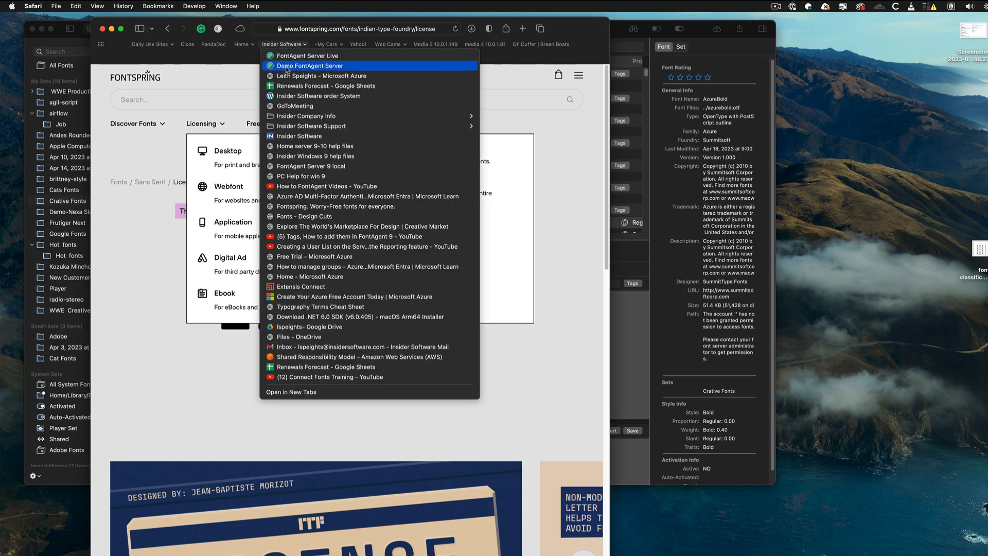
pyautogui.click(287, 66)
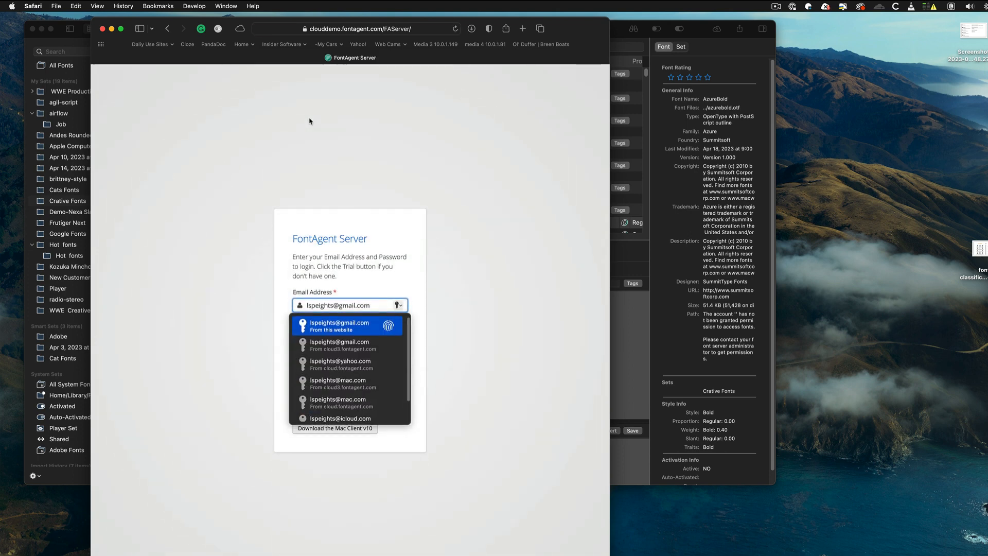
pyautogui.press('Return')
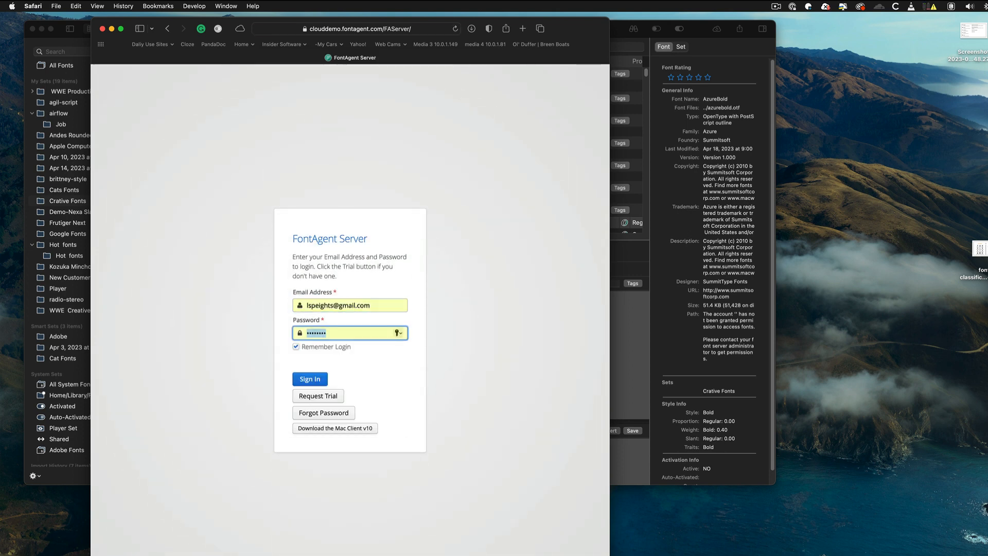
pyautogui.click(308, 382)
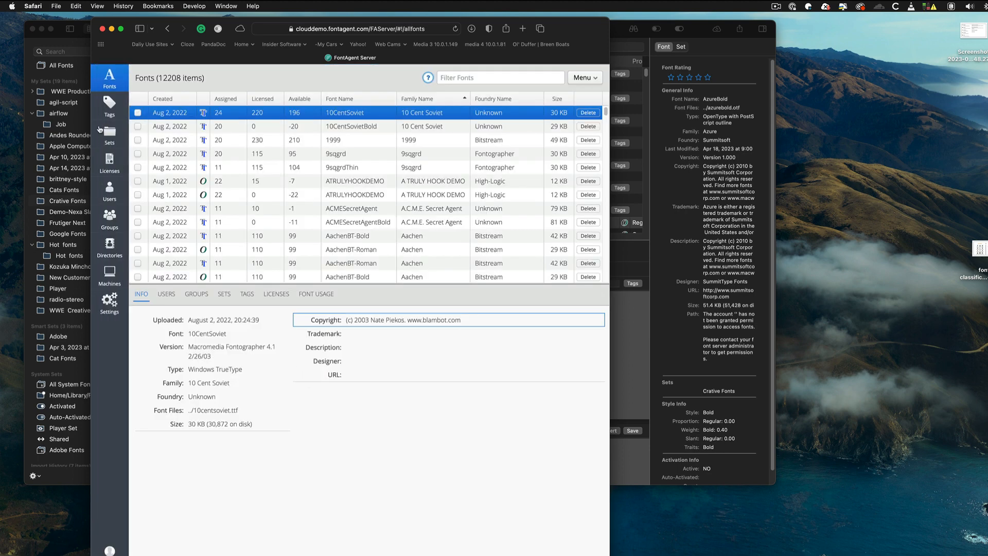
# Display the server's tags and enlarge the tag list so that more rows fit
pyautogui.click(107, 104)
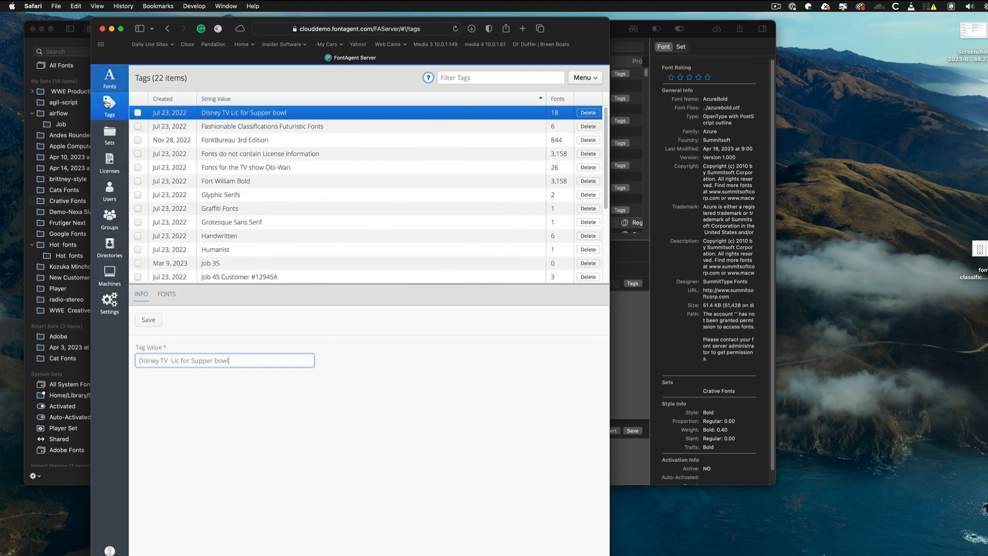
pyautogui.click(484, 280)
pyautogui.moveTo(484, 284); pyautogui.dragTo(499, 406)
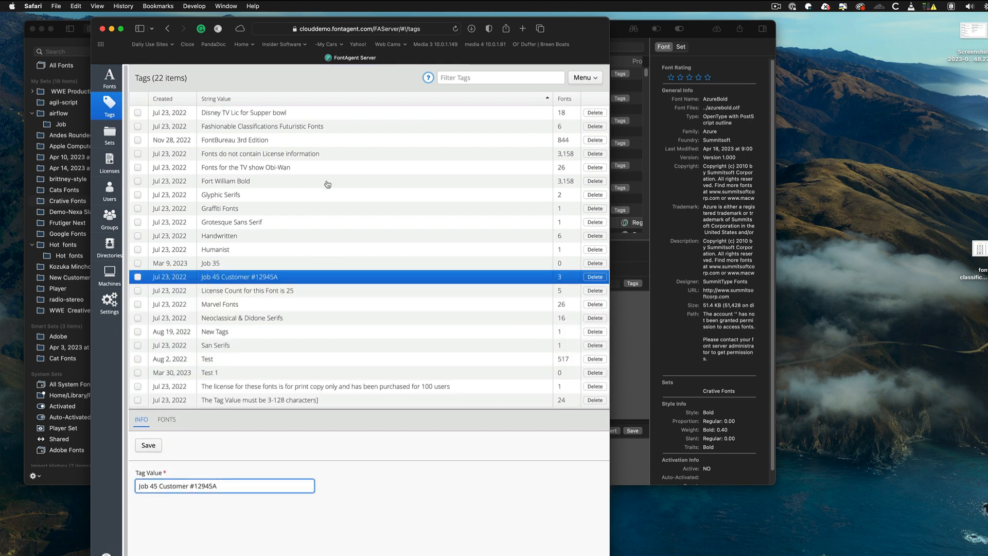
# Review the example tags for Disney TV licensing, Graffiti Fonts, the Job 45 customer and the license count of 25
pyautogui.click(237, 116)
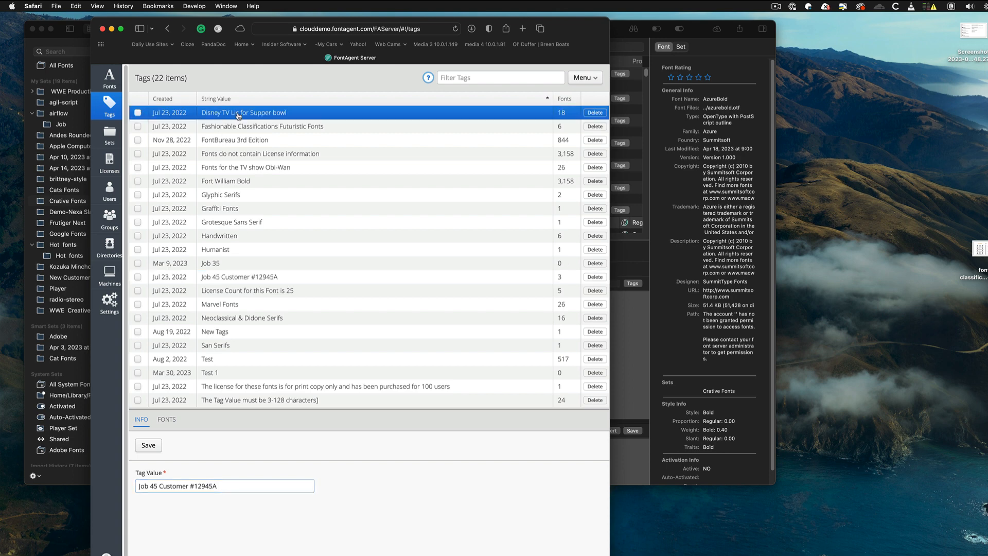
pyautogui.click(236, 208)
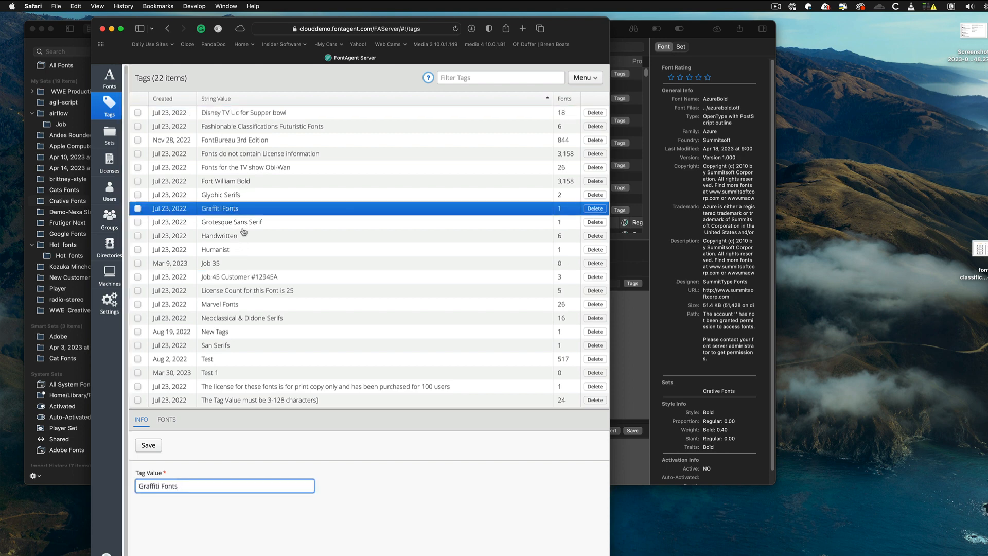
pyautogui.click(256, 277)
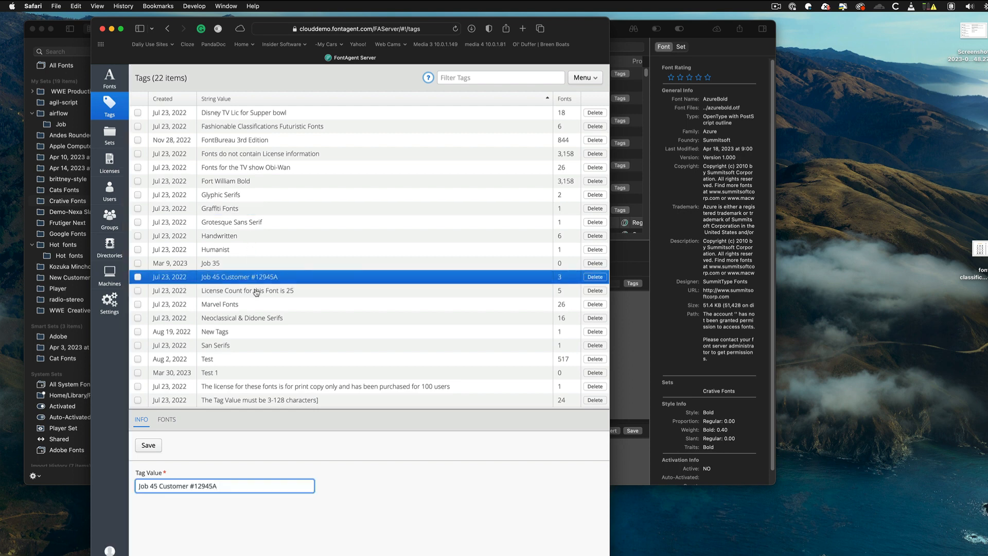
pyautogui.click(256, 291)
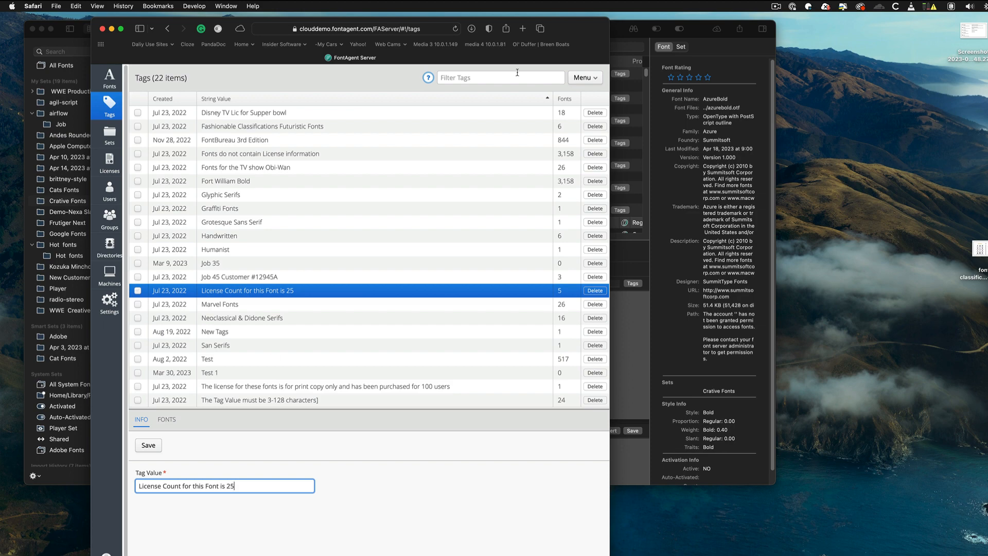
# Add a new server tag with the value "Something new" and save it
pyautogui.click(583, 78)
pyautogui.click(576, 140)
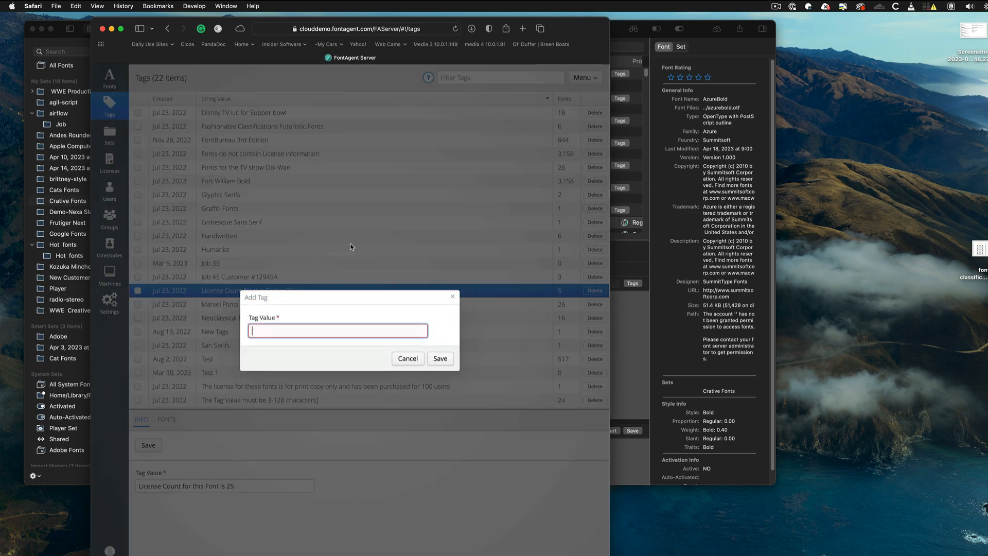
pyautogui.write('Som')
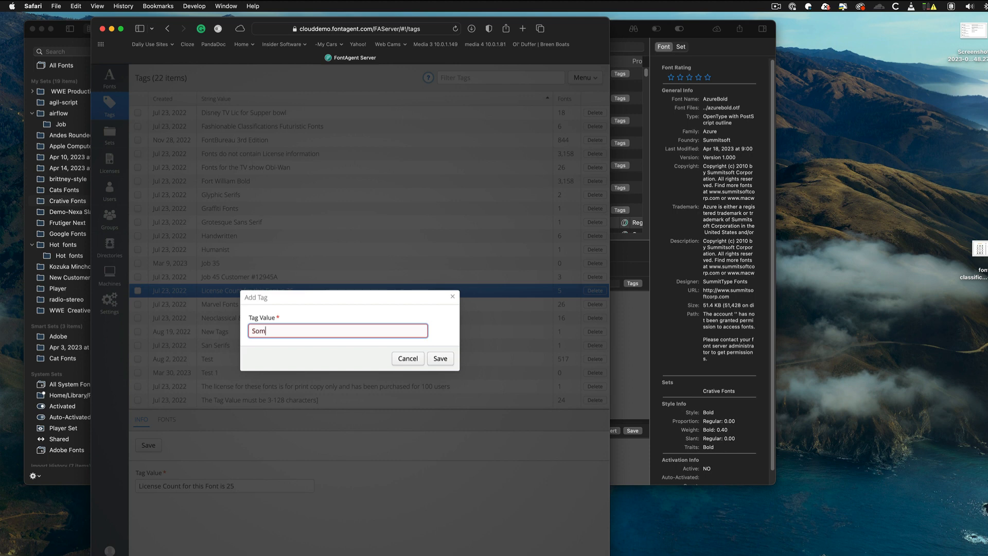
pyautogui.write('ething new')
pyautogui.click(439, 358)
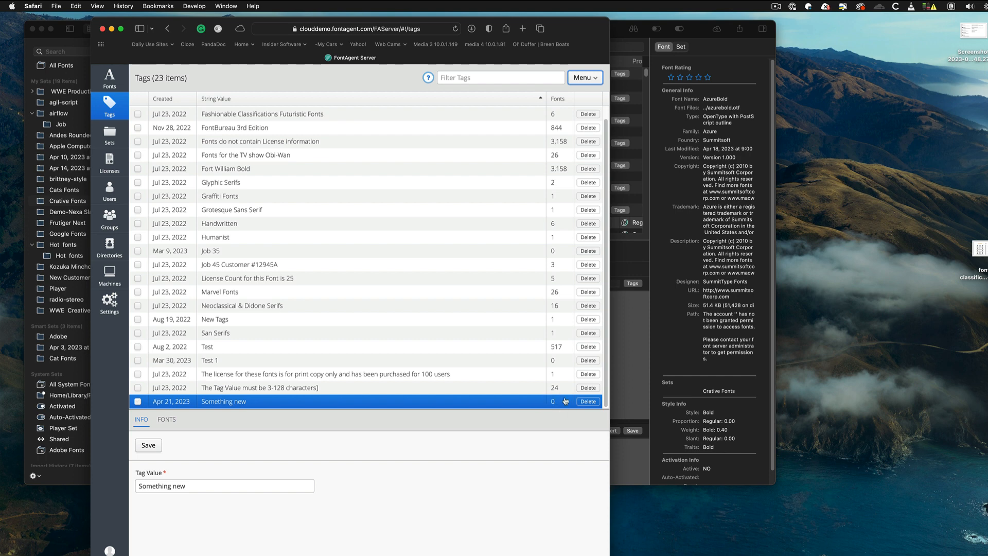
# Assign all fonts matching "adobe" to the "Something new" tag and save the selection
pyautogui.click(167, 420)
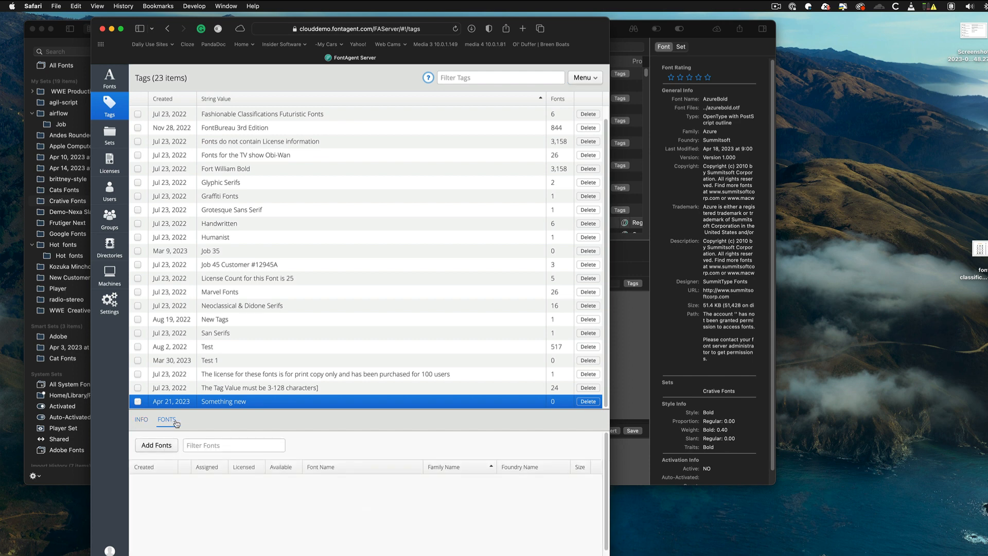
pyautogui.click(158, 446)
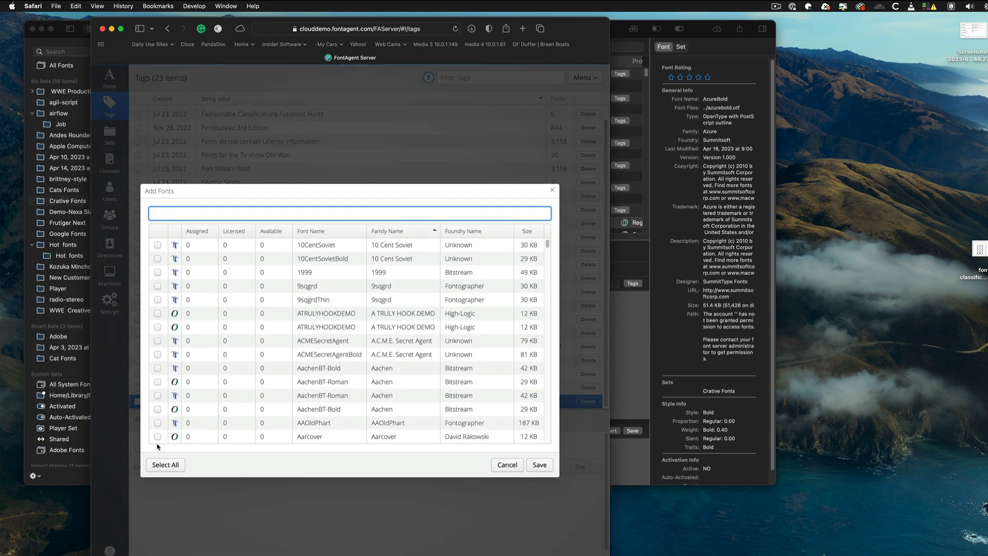
pyautogui.write('ado')
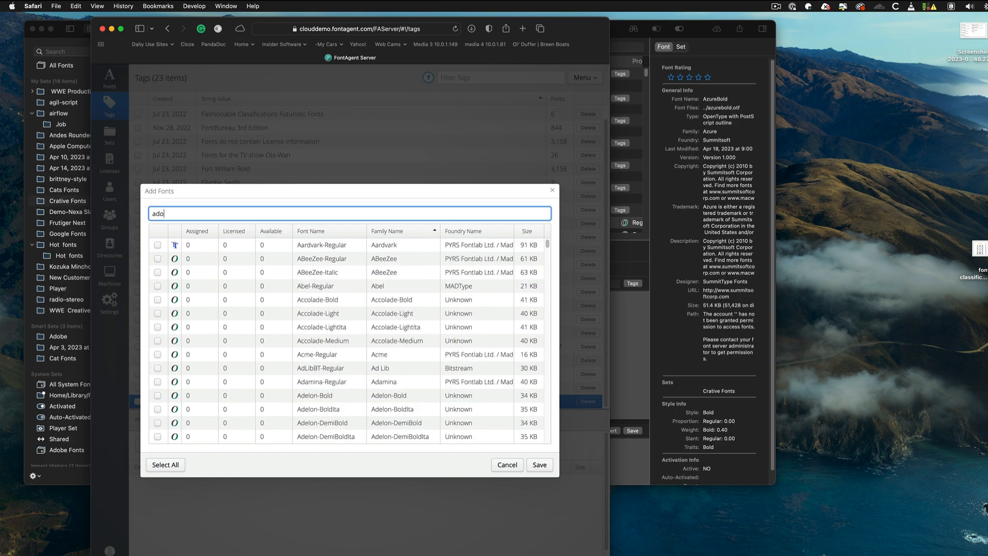
pyautogui.write('be')
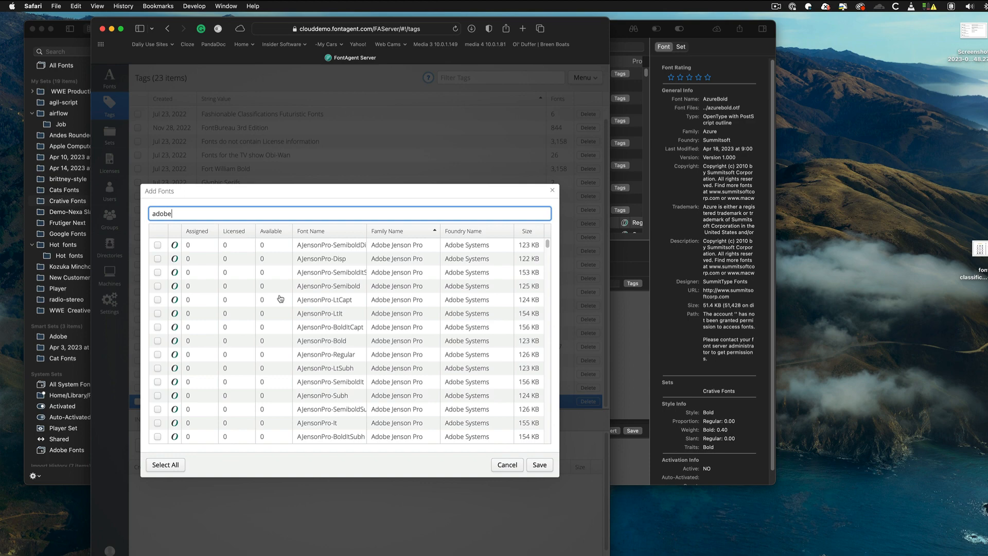
pyautogui.scroll(-20, 281, 300)
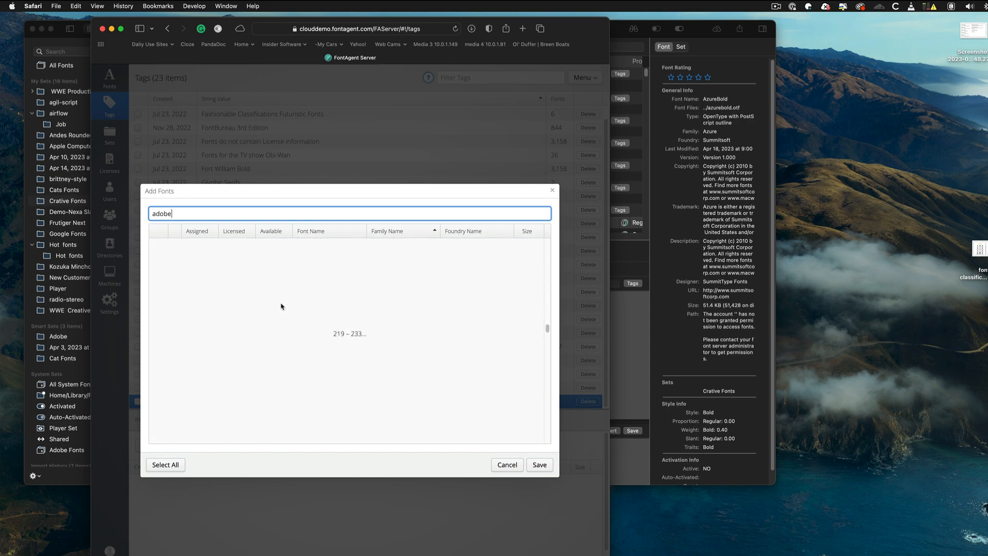
pyautogui.scroll(-20, 281, 306)
pyautogui.click(164, 466)
pyautogui.click(546, 466)
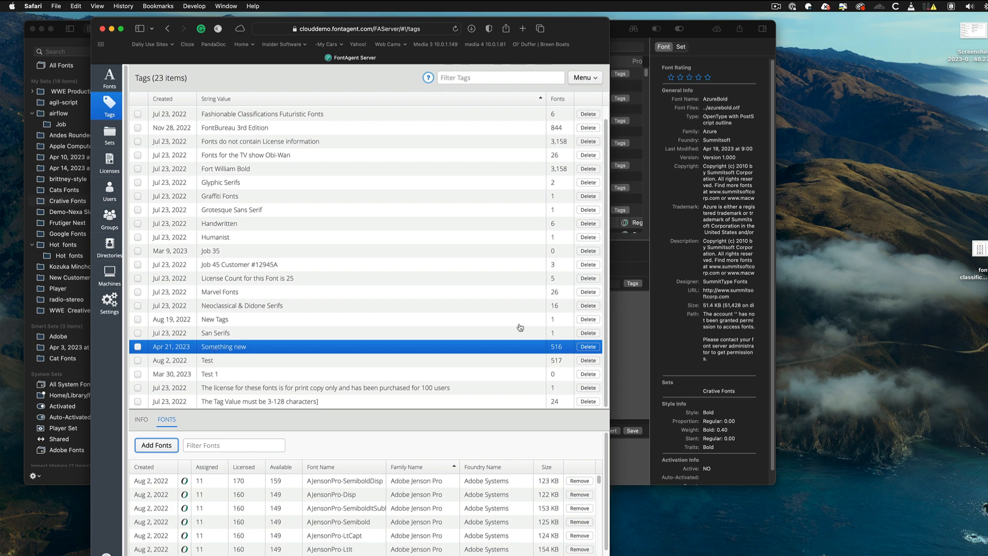
# Switch to FontAgent and look for the server's "Something new" tag in AzureBold's tag list
pyautogui.click(636, 286)
pyautogui.click(633, 284)
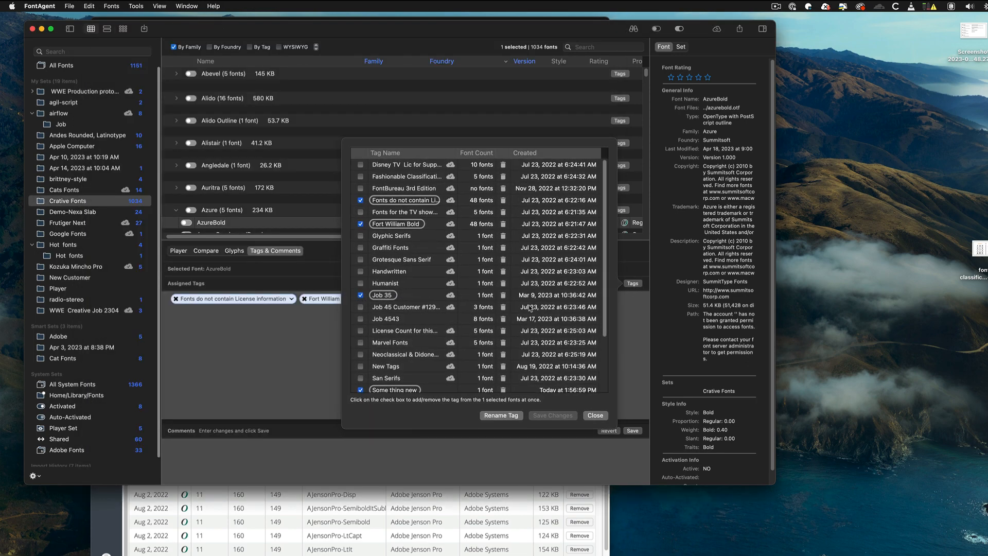
pyautogui.scroll(-5, 423, 314)
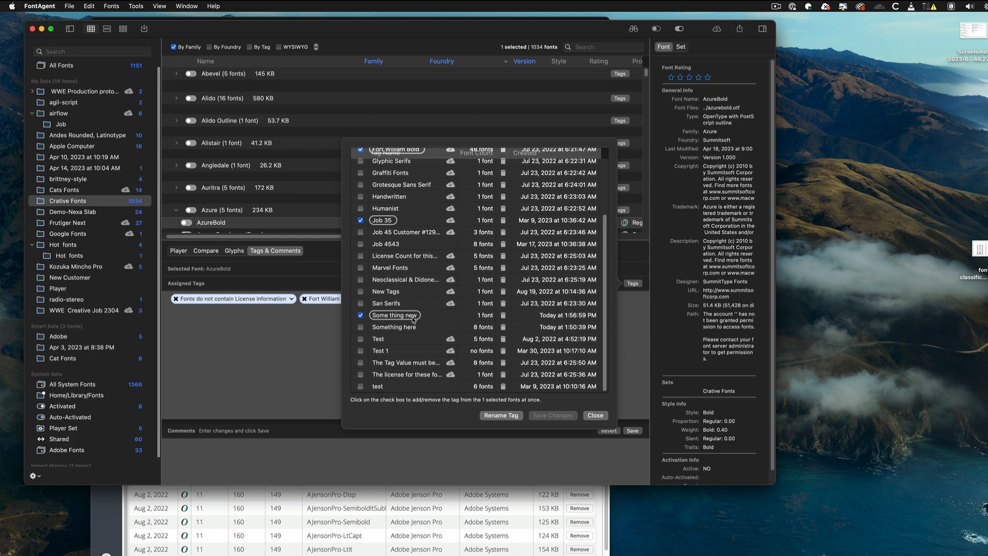
pyautogui.scroll(-1, 423, 334)
# Sync FontAgent with the server, check the tag list for "Something new", and close the list
pyautogui.click(717, 30)
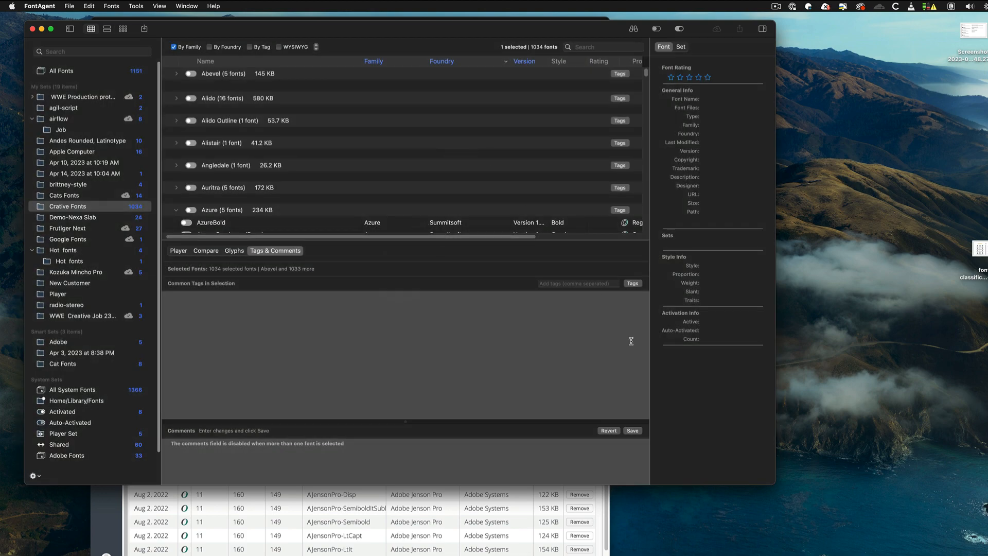
pyautogui.click(633, 283)
pyautogui.scroll(-3, 486, 314)
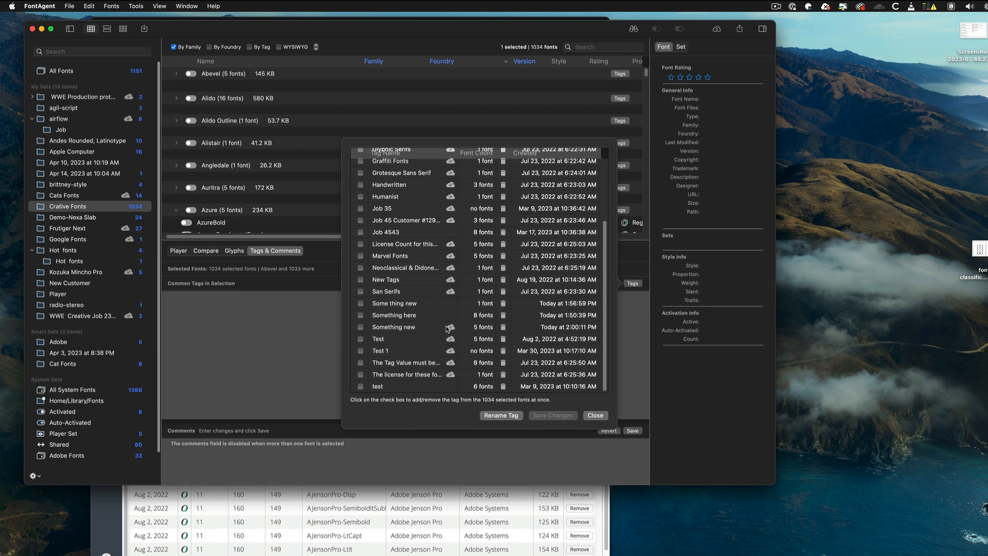
pyautogui.click(595, 416)
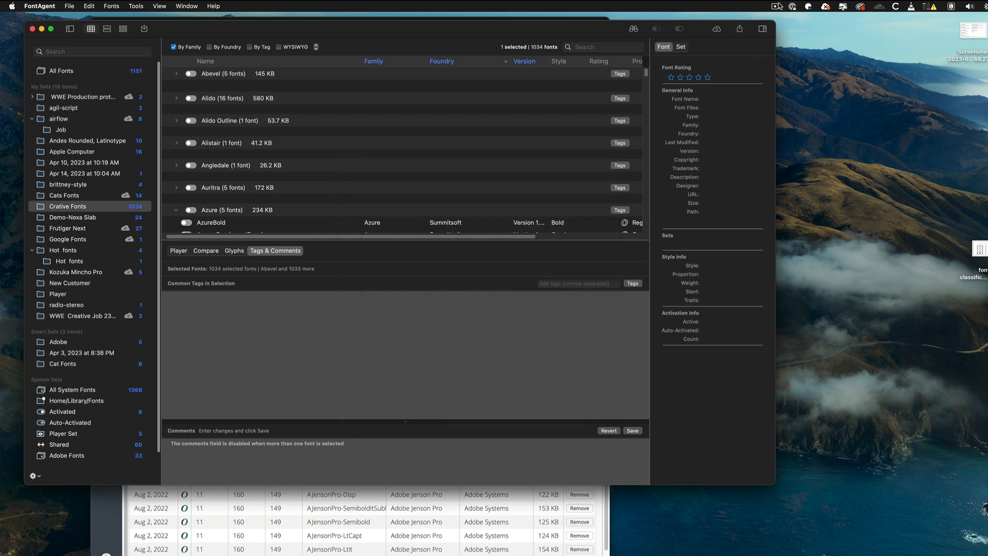